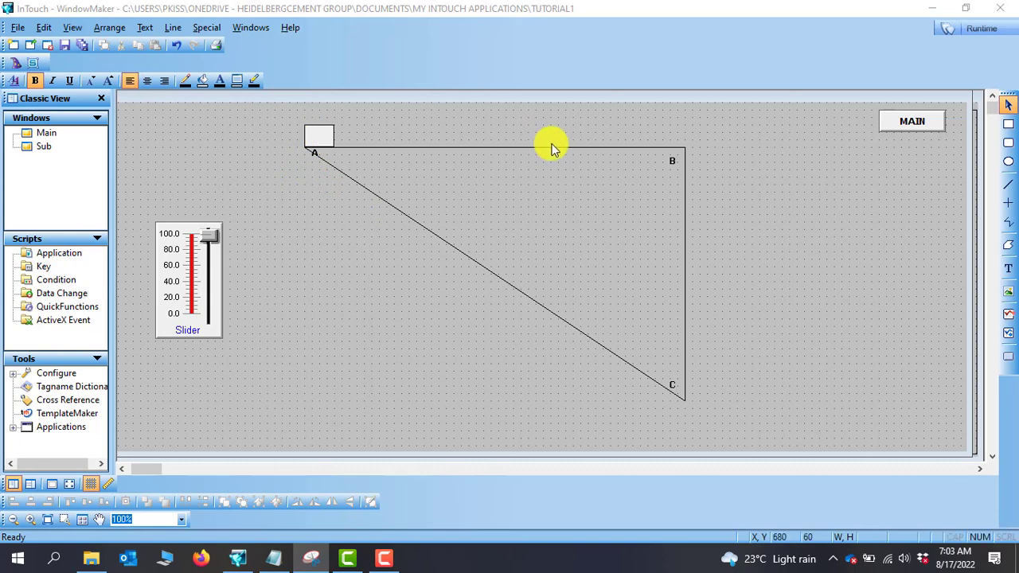
# - Review the animation links assigned to the rectangle at point A and close them without changes
pyautogui.click(320, 138)
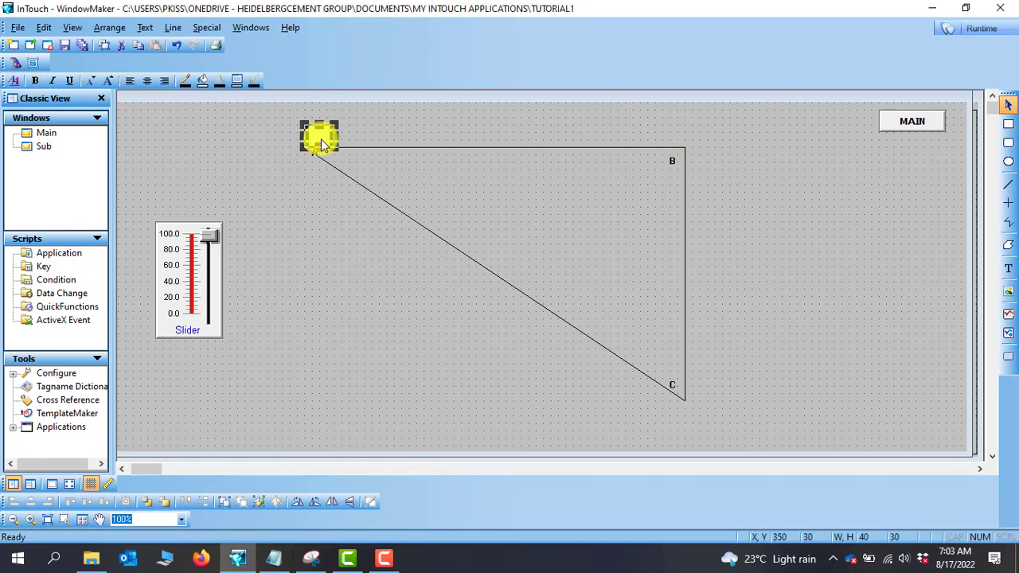
pyautogui.click(331, 249)
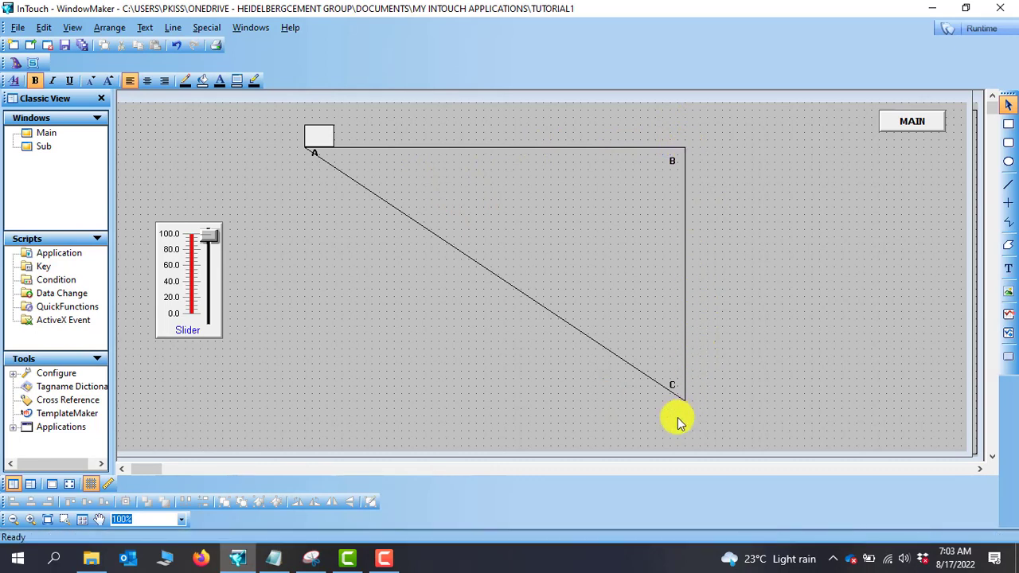
pyautogui.doubleClick(315, 137)
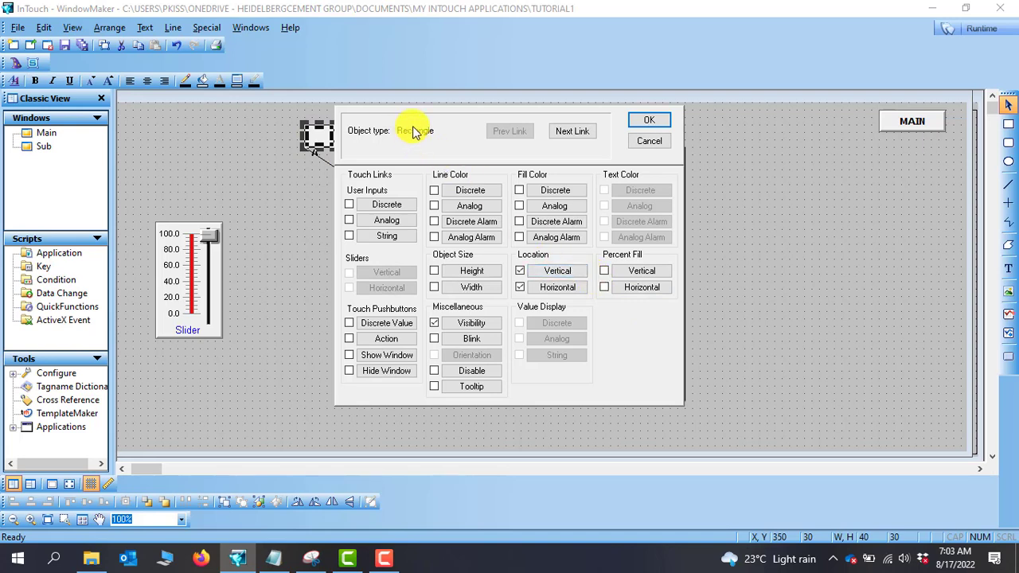
pyautogui.click(650, 121)
pyautogui.click(272, 201)
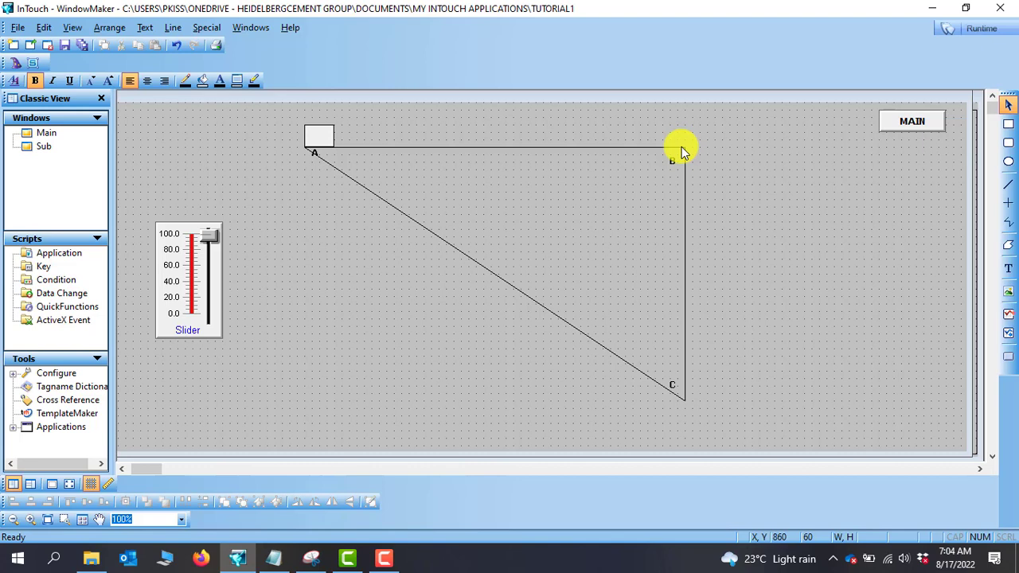
pyautogui.click(672, 381)
pyautogui.write('C')
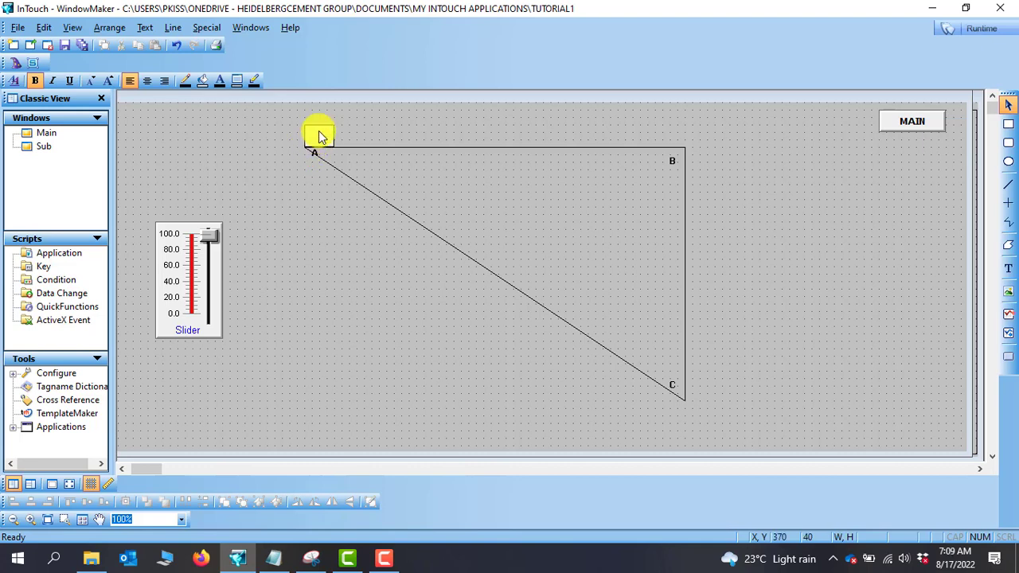
# - Check the expression and end values in the horizontal location link of the rectangle at point A
pyautogui.doubleClick(319, 134)
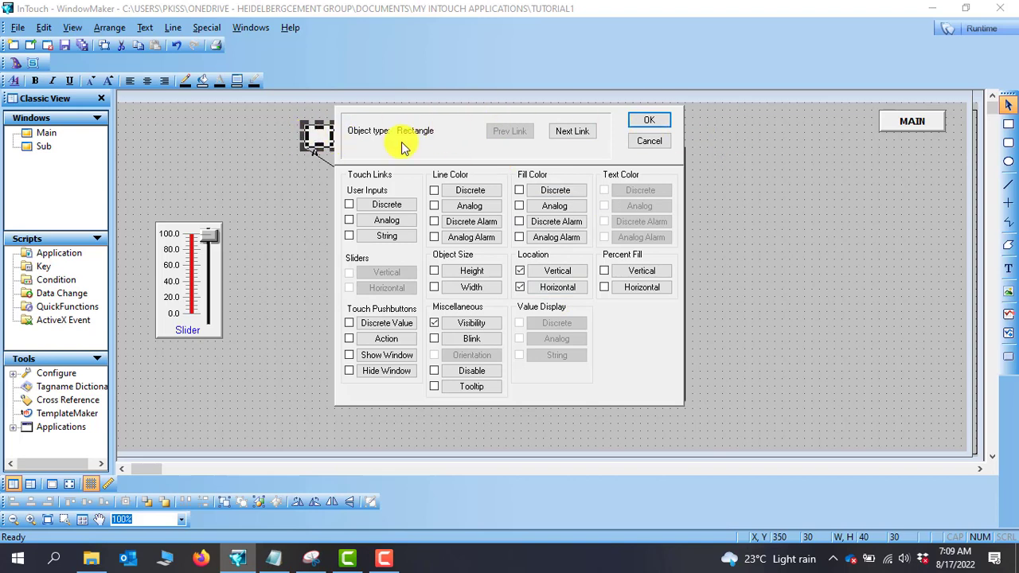
pyautogui.click(560, 290)
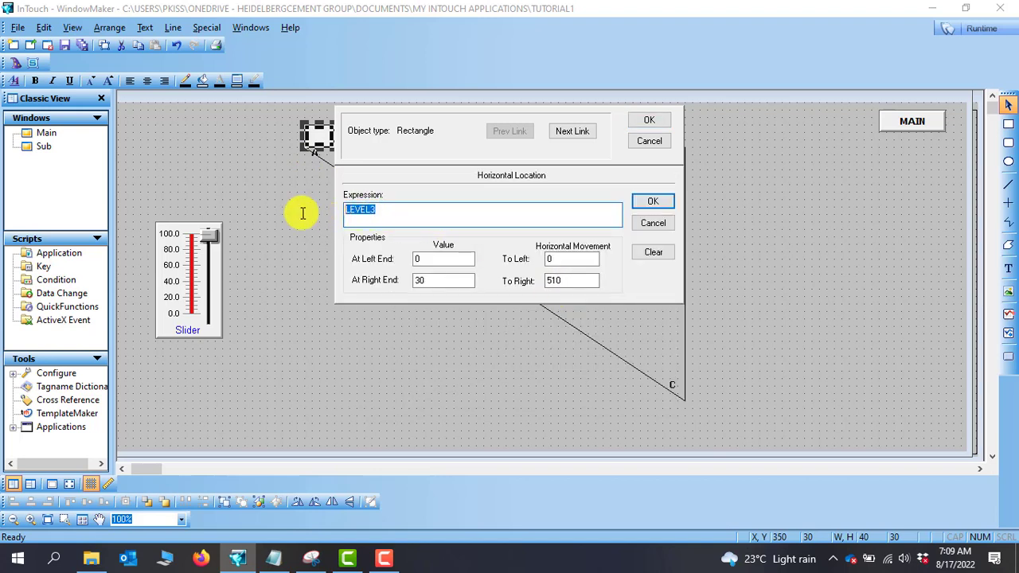
pyautogui.click(392, 208)
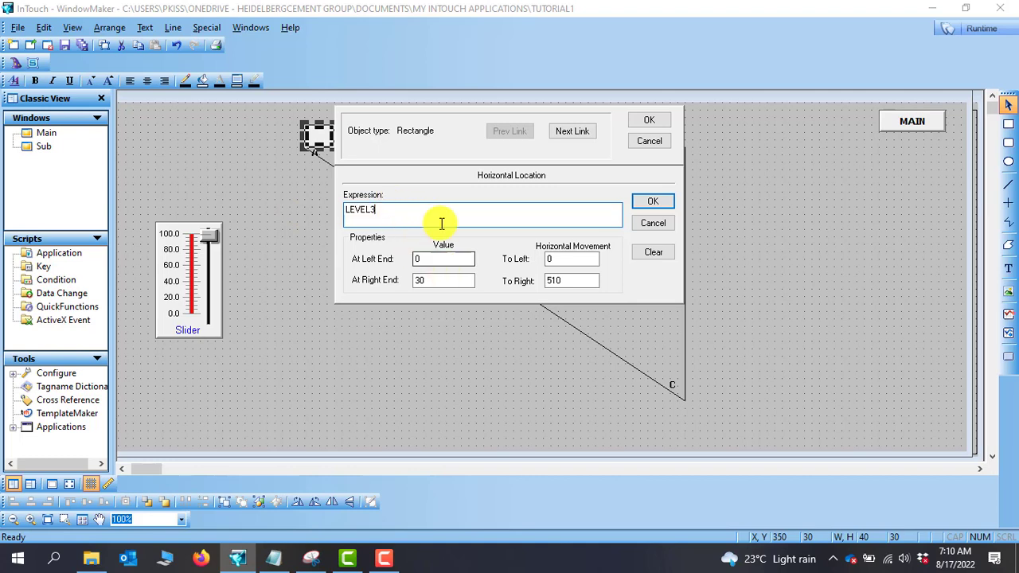
pyautogui.click(431, 260)
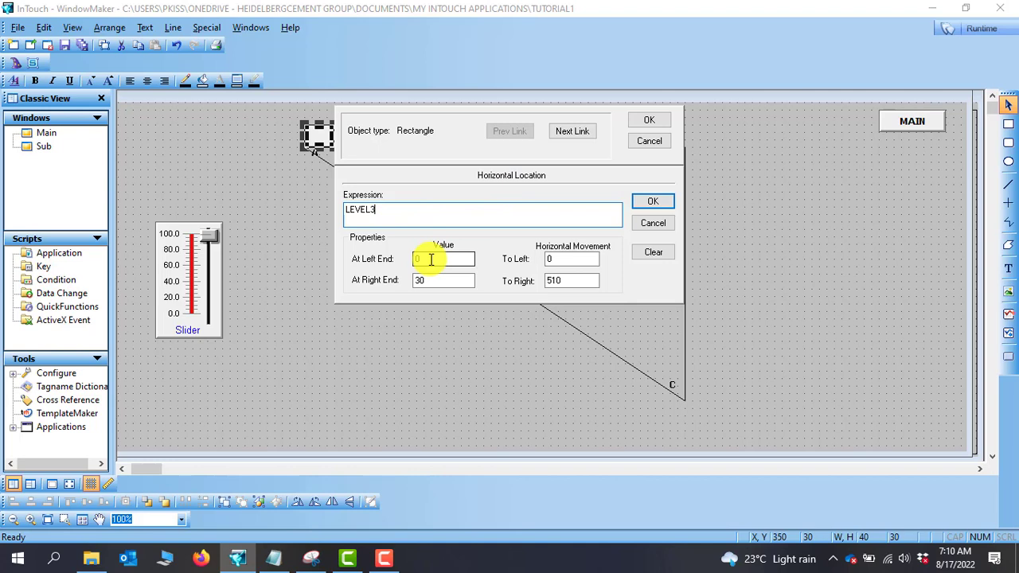
pyautogui.doubleClick(430, 258)
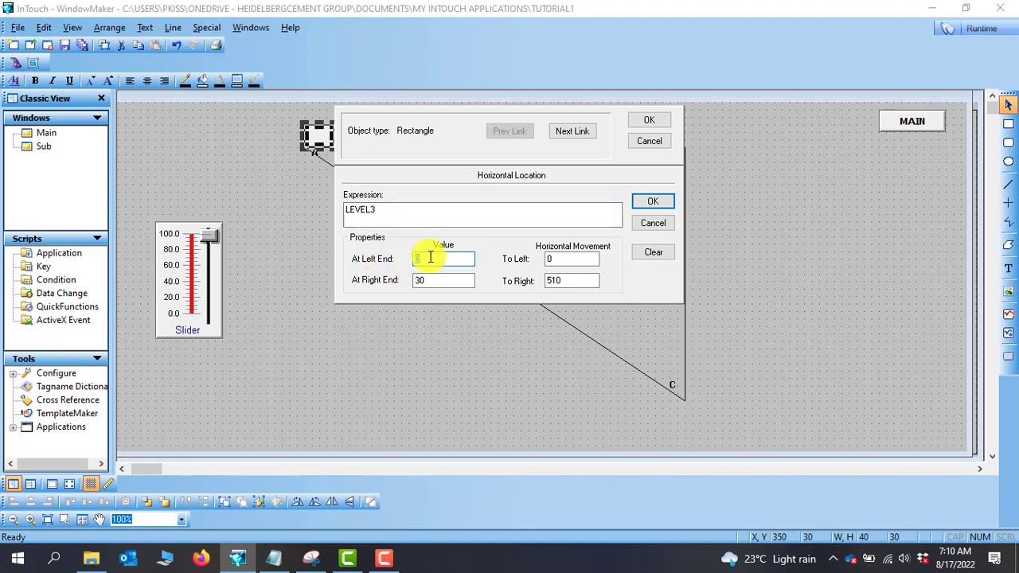
pyautogui.doubleClick(435, 279)
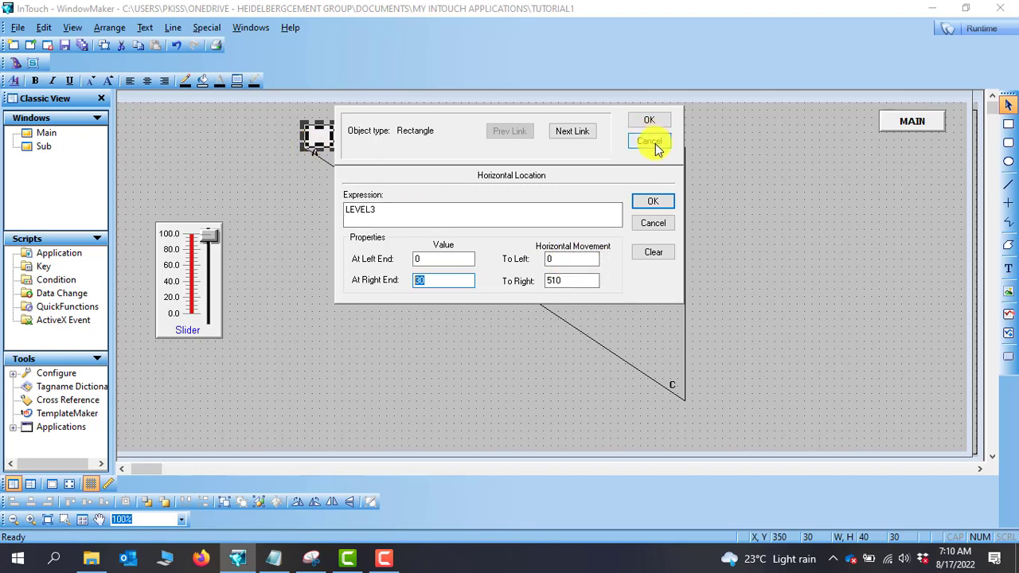
pyautogui.click(649, 120)
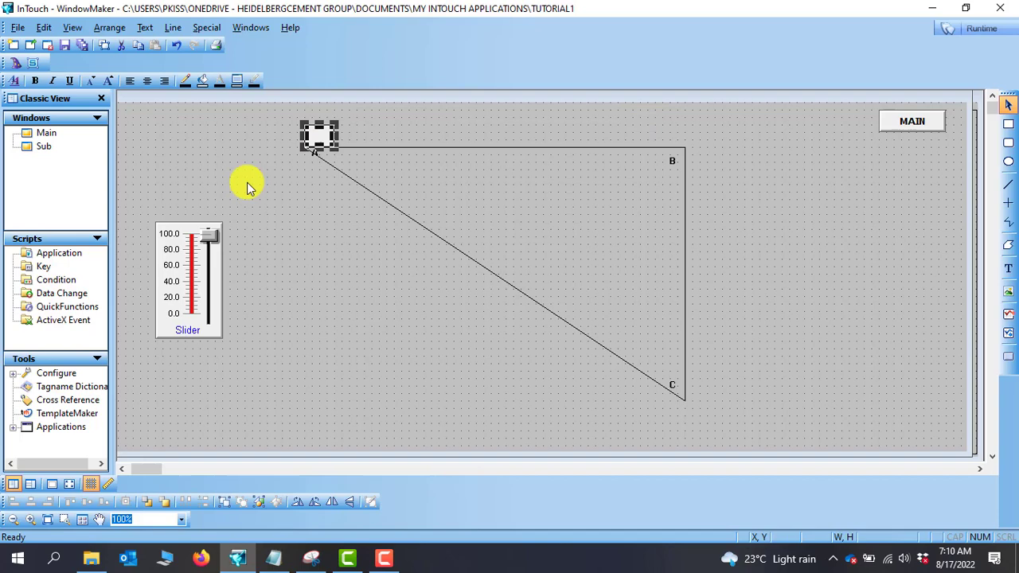
pyautogui.click(335, 223)
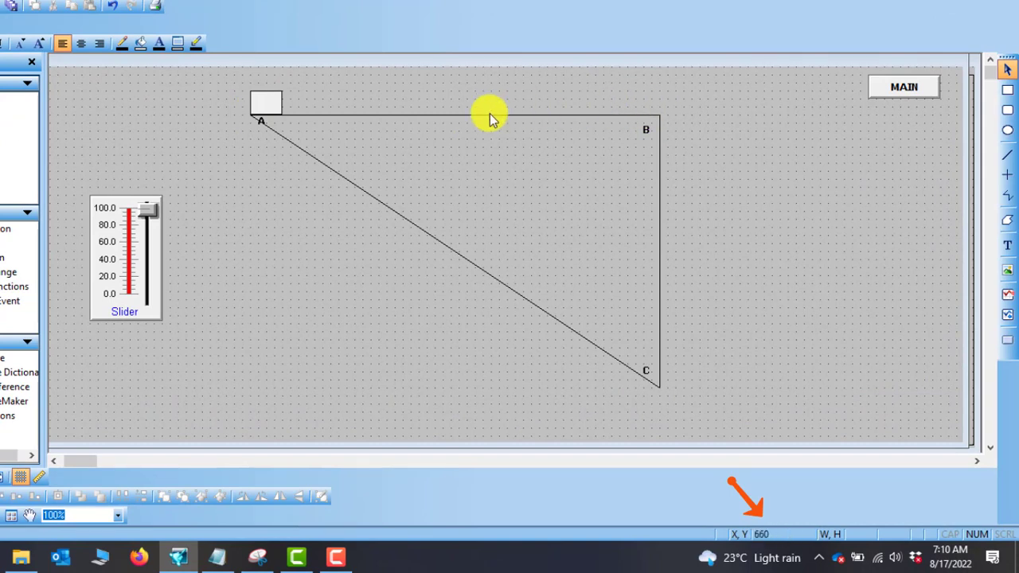
# - Set the rectangle's horizontal location link to move 510 to the right at its right end value, and confirm the link
pyautogui.doubleClick(266, 100)
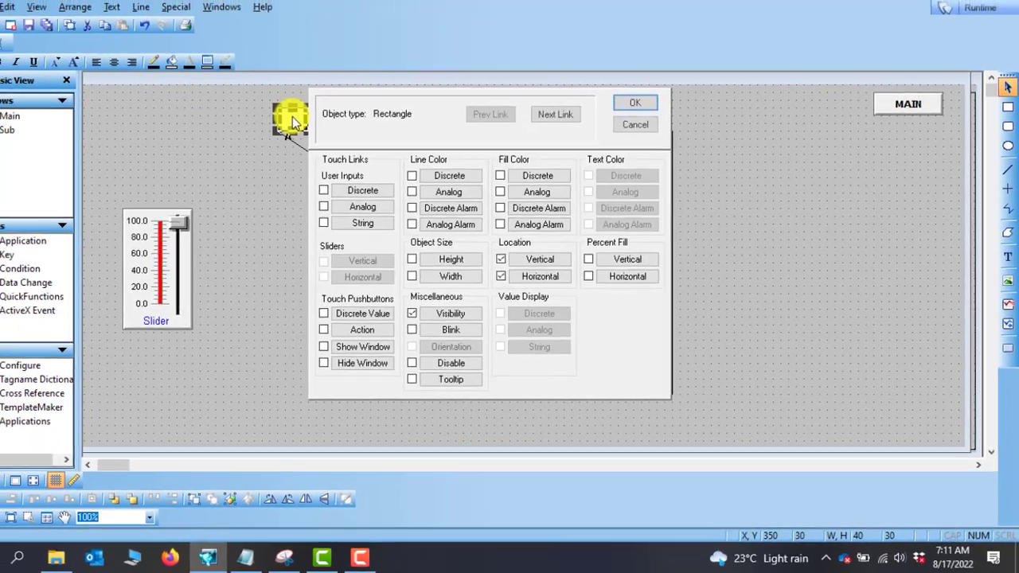
pyautogui.click(526, 272)
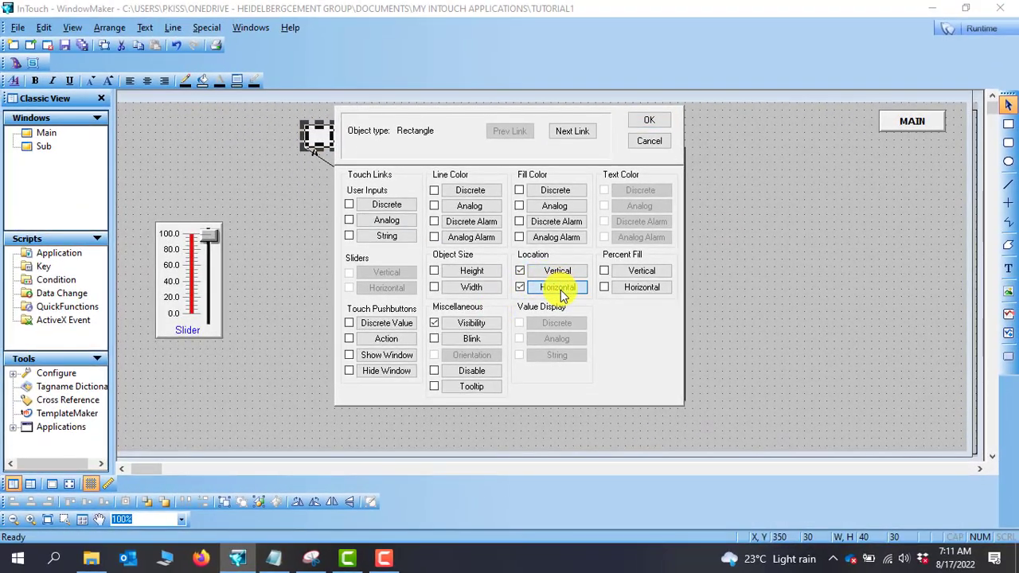
pyautogui.click(563, 295)
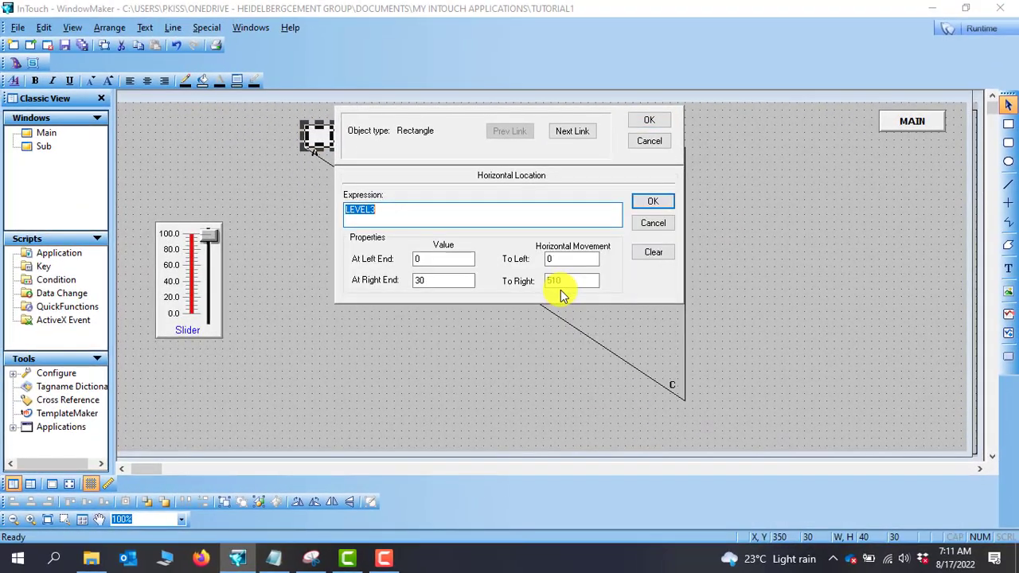
pyautogui.click(551, 260)
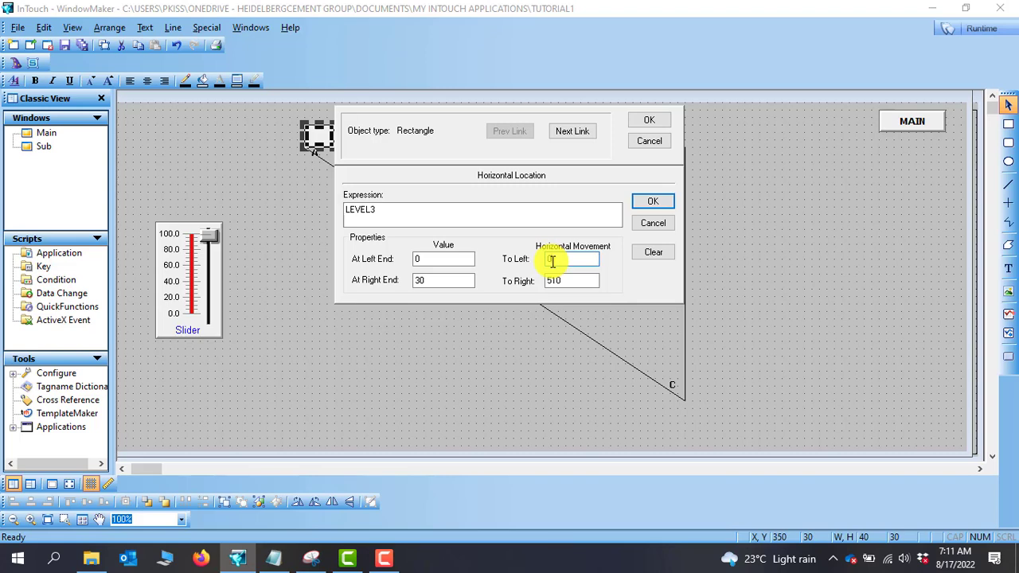
pyautogui.doubleClick(553, 280)
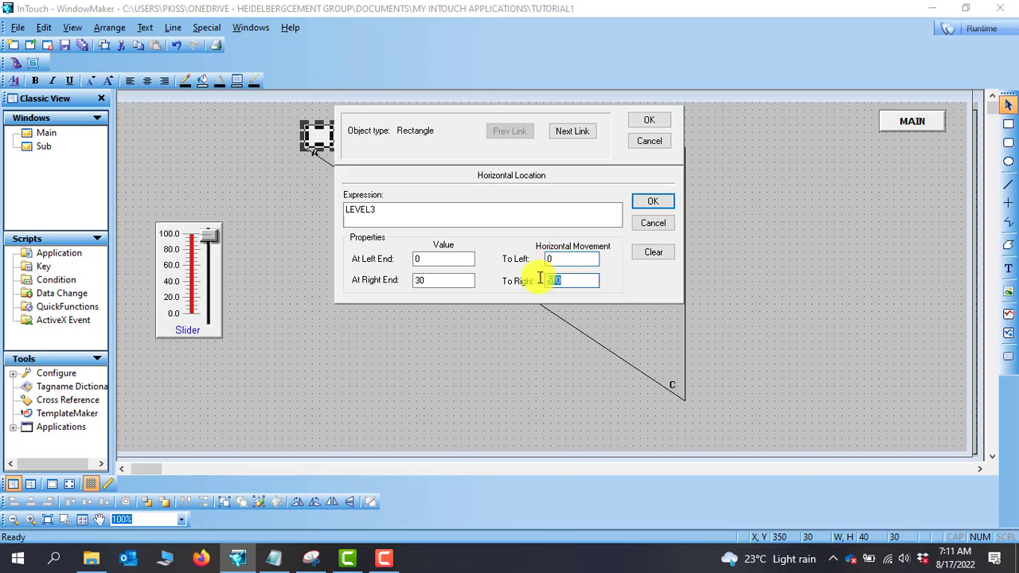
pyautogui.write('5')
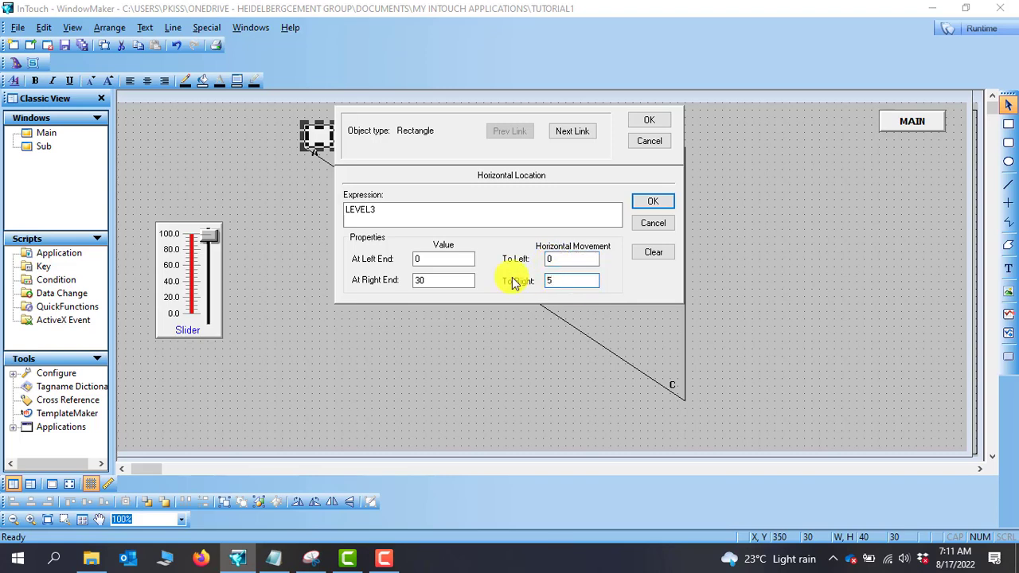
pyautogui.write('10')
pyautogui.doubleClick(569, 281)
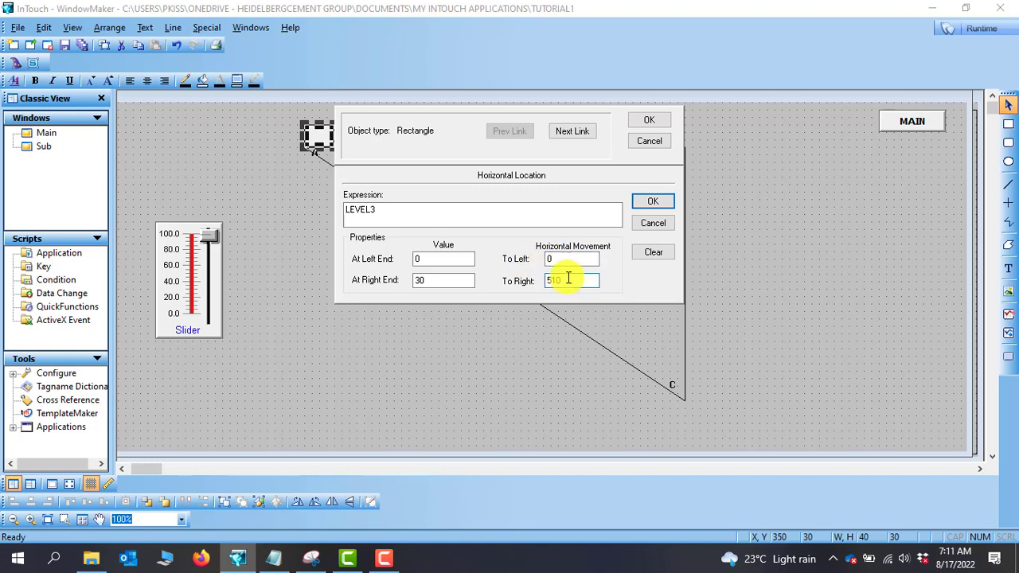
pyautogui.click(568, 280)
pyautogui.click(652, 204)
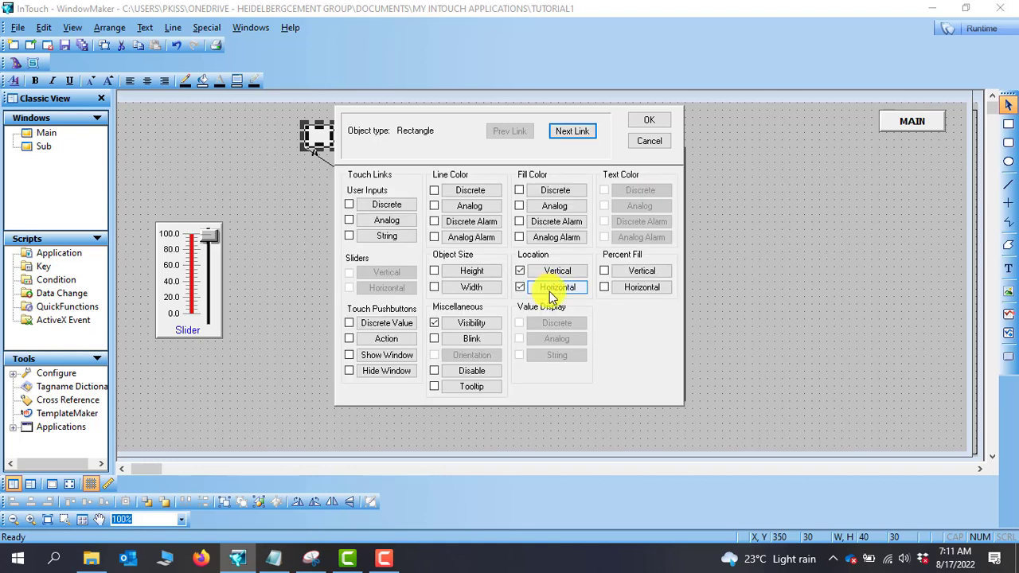
# - Set the rectangle's vertical location link values to 30 at top and 60 at bottom, and confirm the link
pyautogui.click(562, 274)
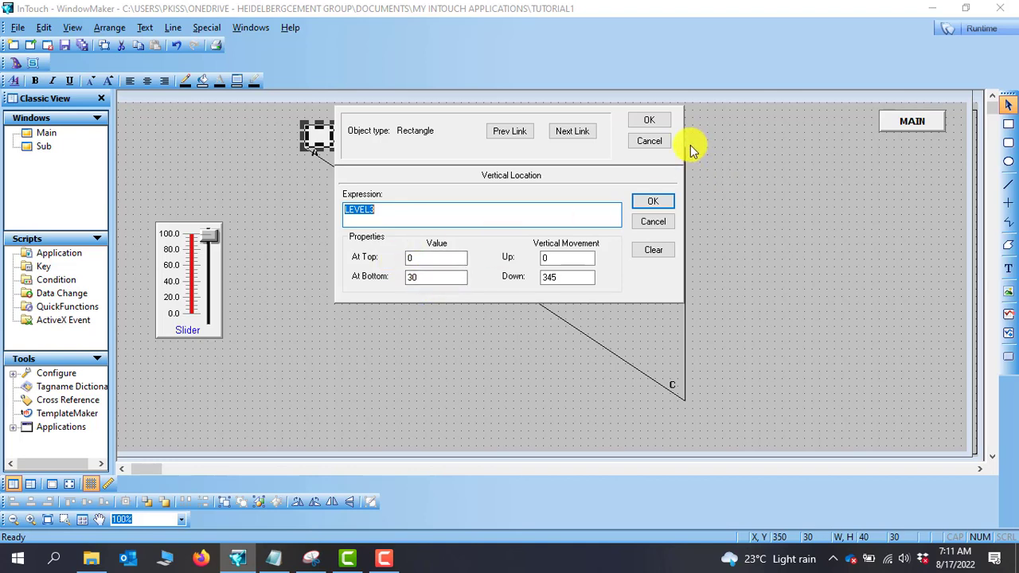
pyautogui.press('Tab')
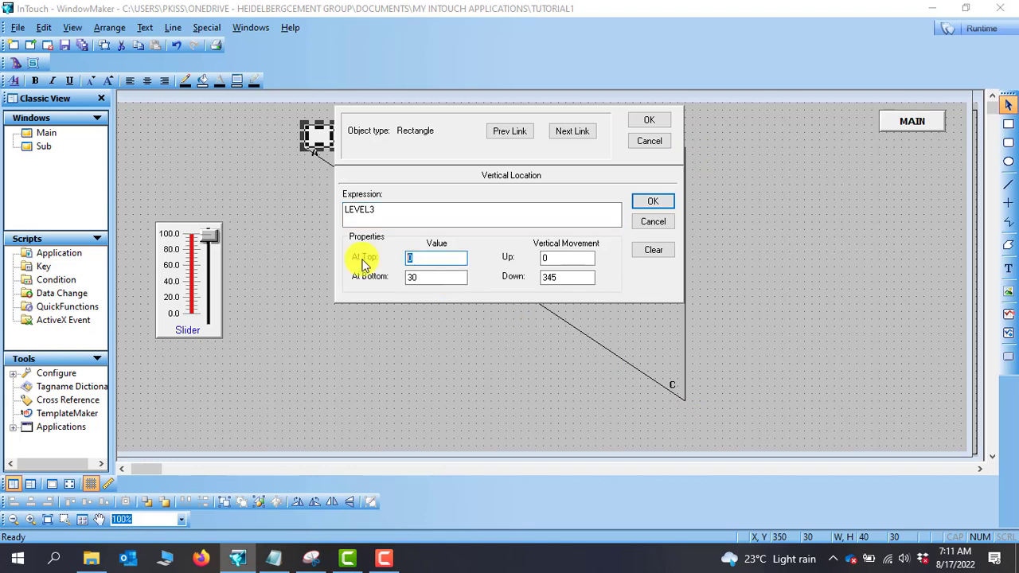
pyautogui.press('Tab')
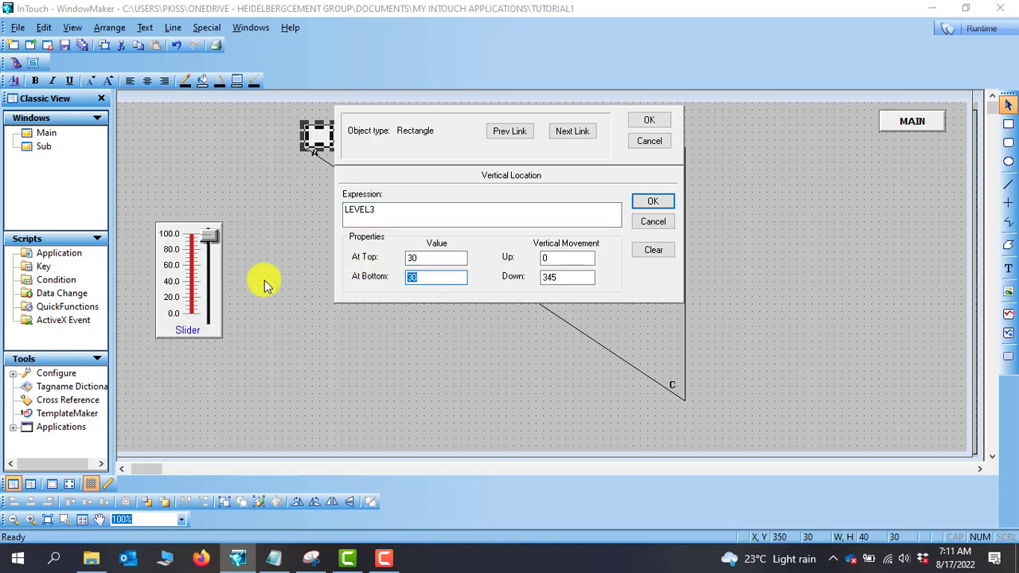
pyautogui.write('60')
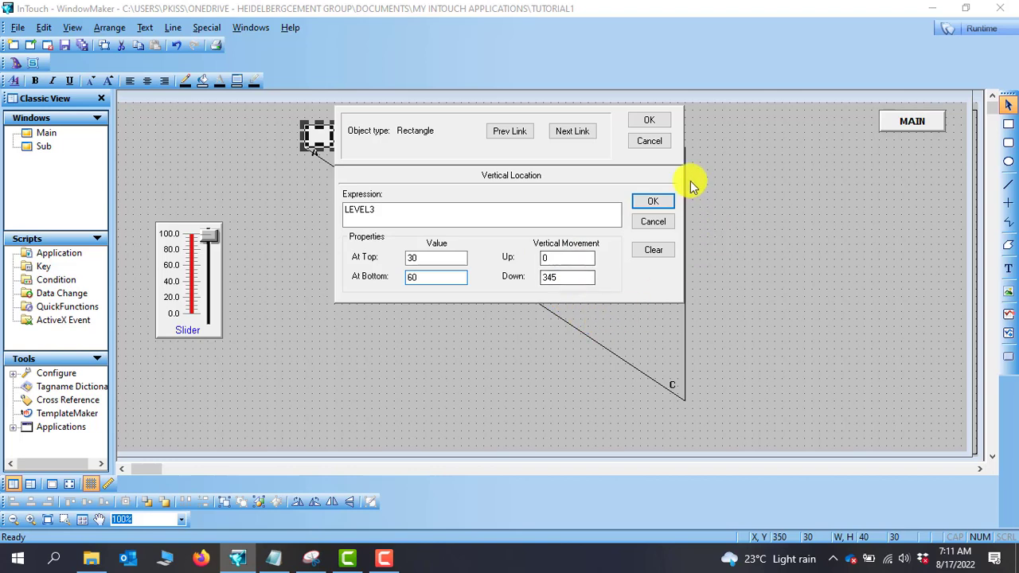
pyautogui.click(648, 121)
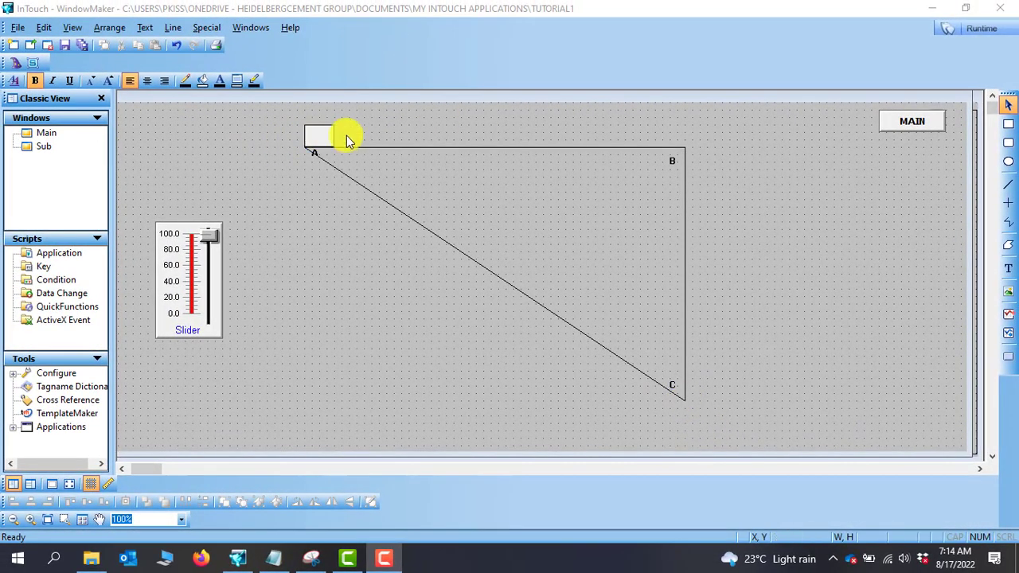
# - Check the up and down movement values in the rectangle's vertical location link
pyautogui.doubleClick(319, 137)
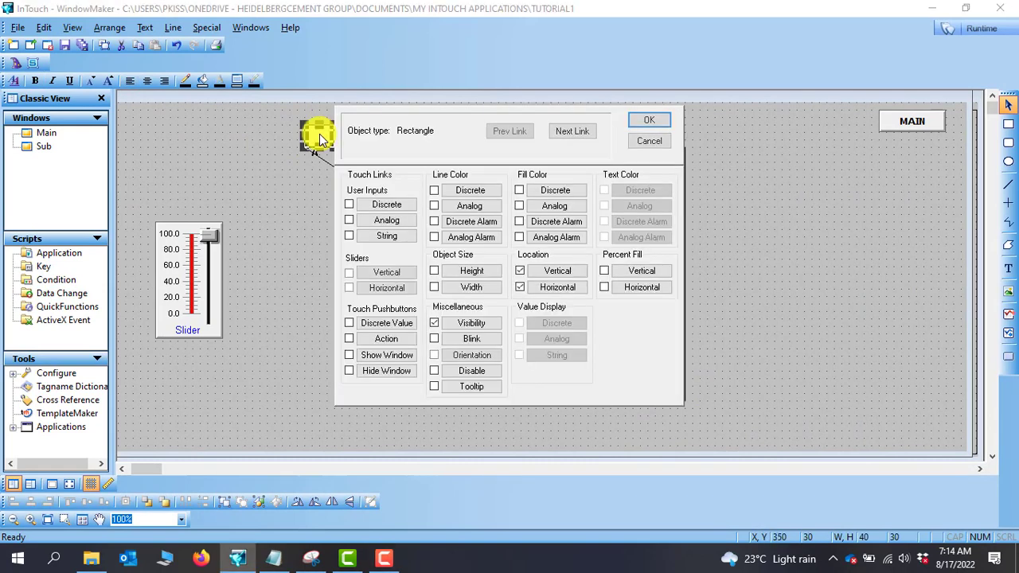
pyautogui.click(558, 271)
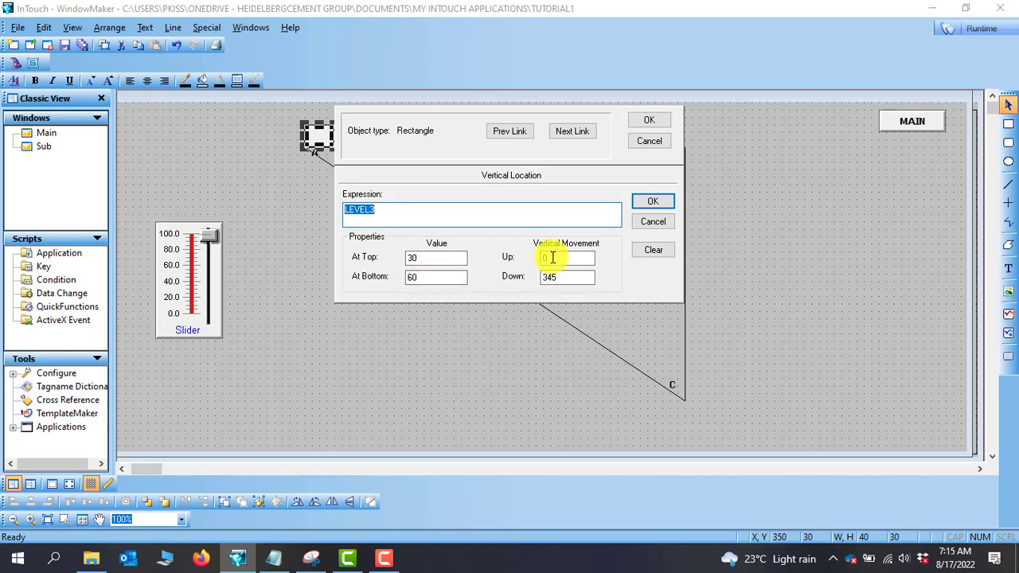
pyautogui.click(571, 275)
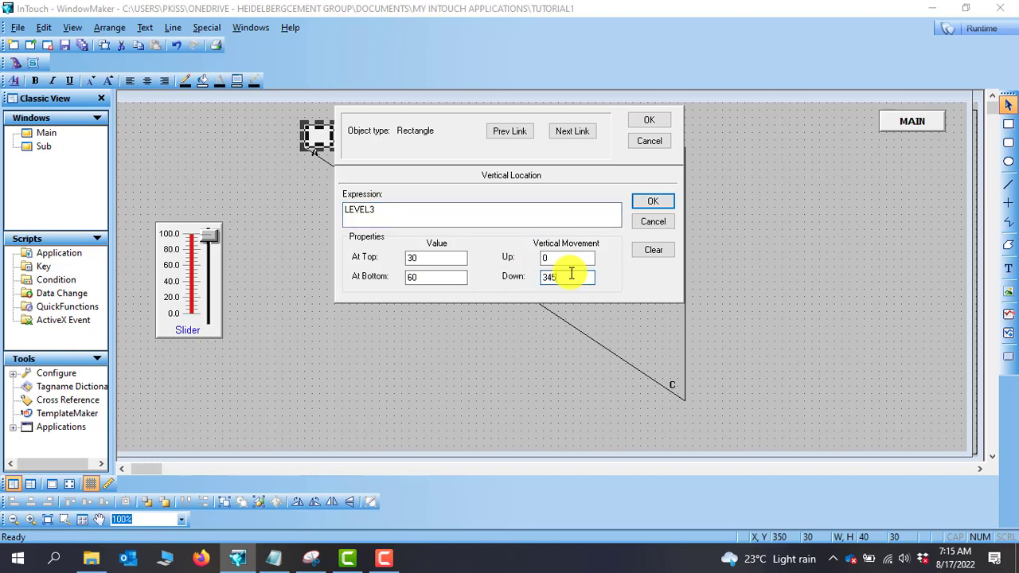
pyautogui.click(653, 200)
pyautogui.click(649, 122)
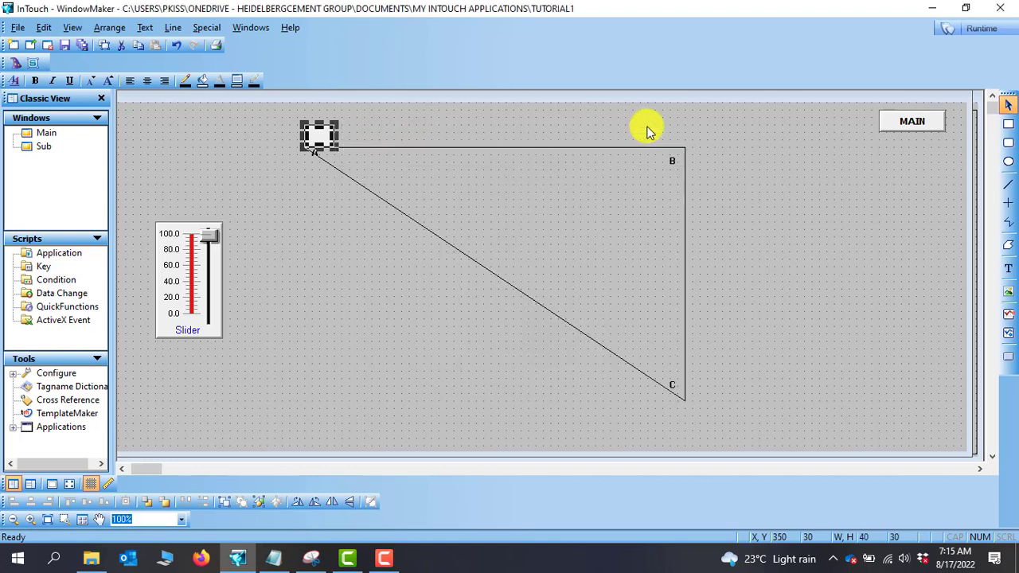
# - Test the rectangle's motion in runtime by raising the slider to about 30 and on to about 57, and return to development
pyautogui.click(985, 32)
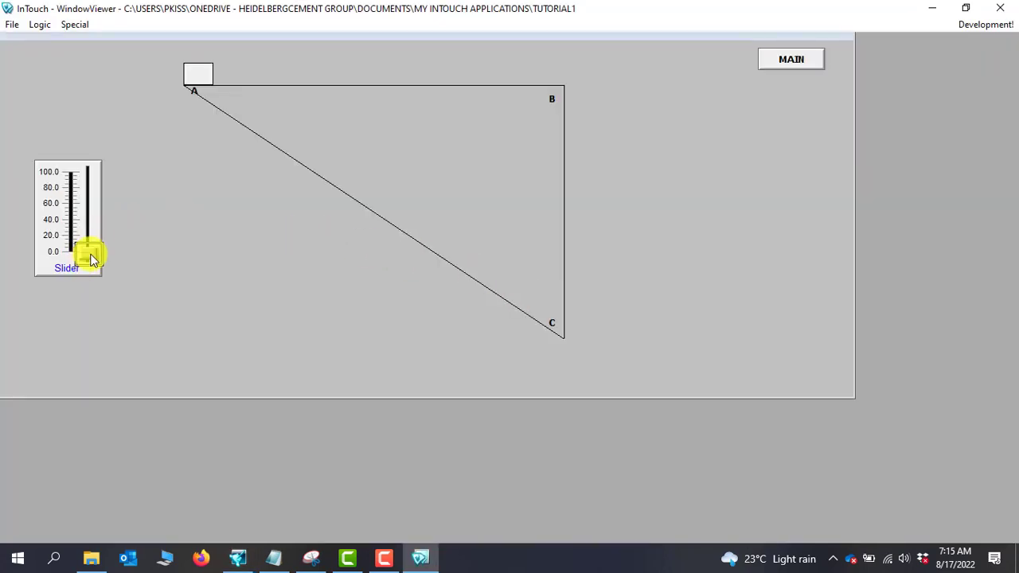
pyautogui.moveTo(91, 257); pyautogui.dragTo(91, 222)
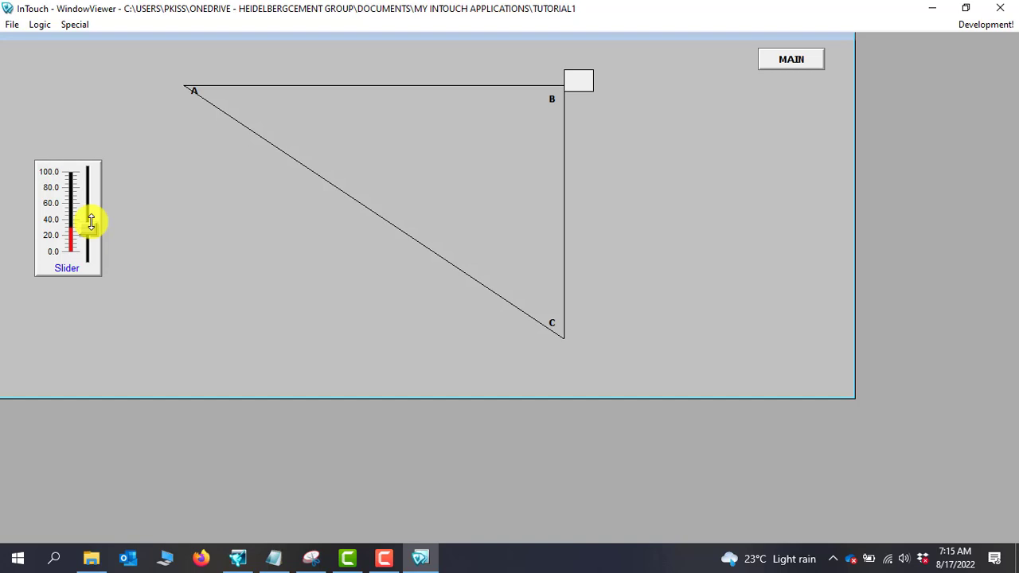
pyautogui.moveTo(90, 223); pyautogui.dragTo(93, 201)
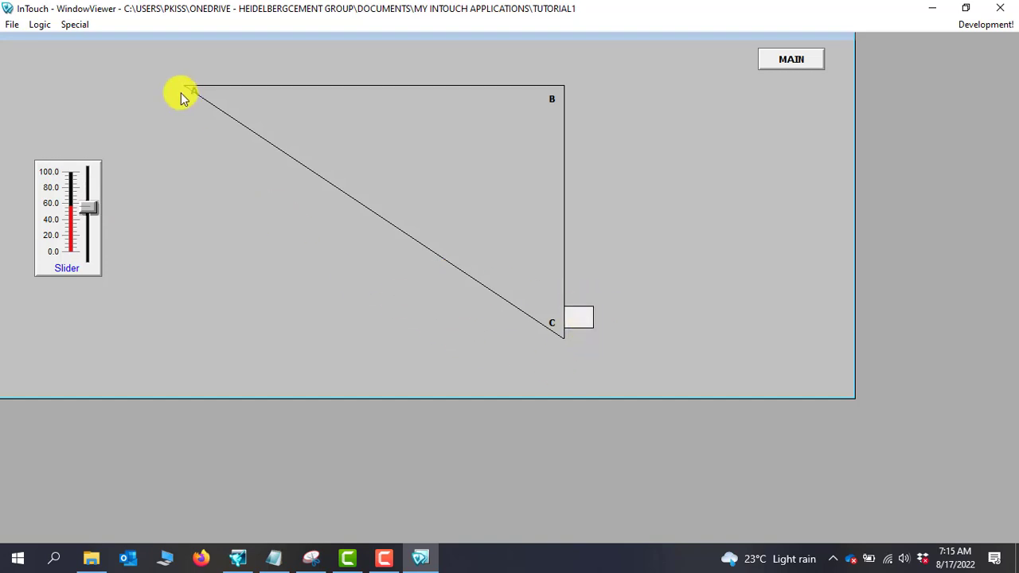
pyautogui.click(979, 29)
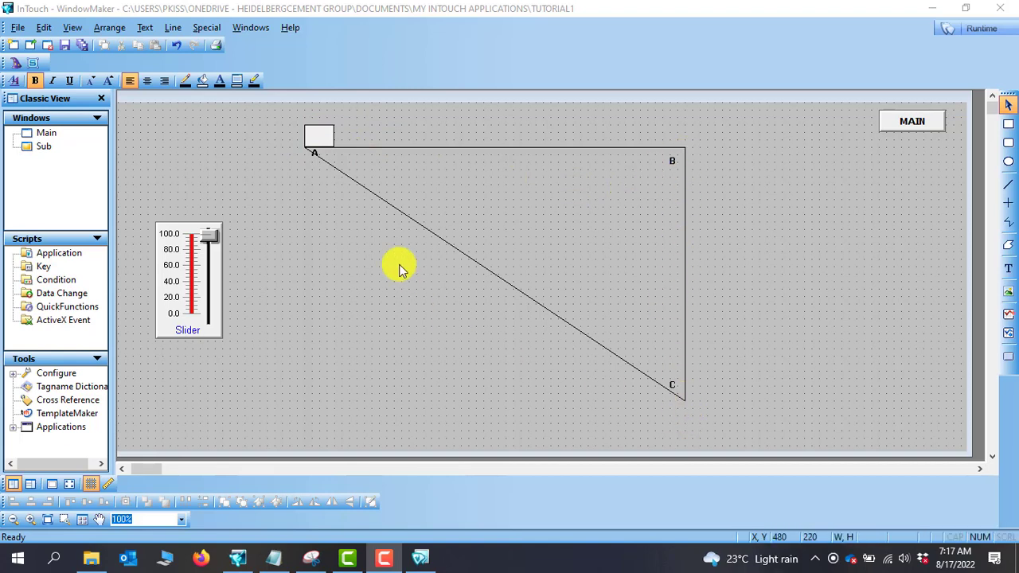
# - Check which animation links are assigned to the rectangle at corner A
pyautogui.doubleClick(319, 133)
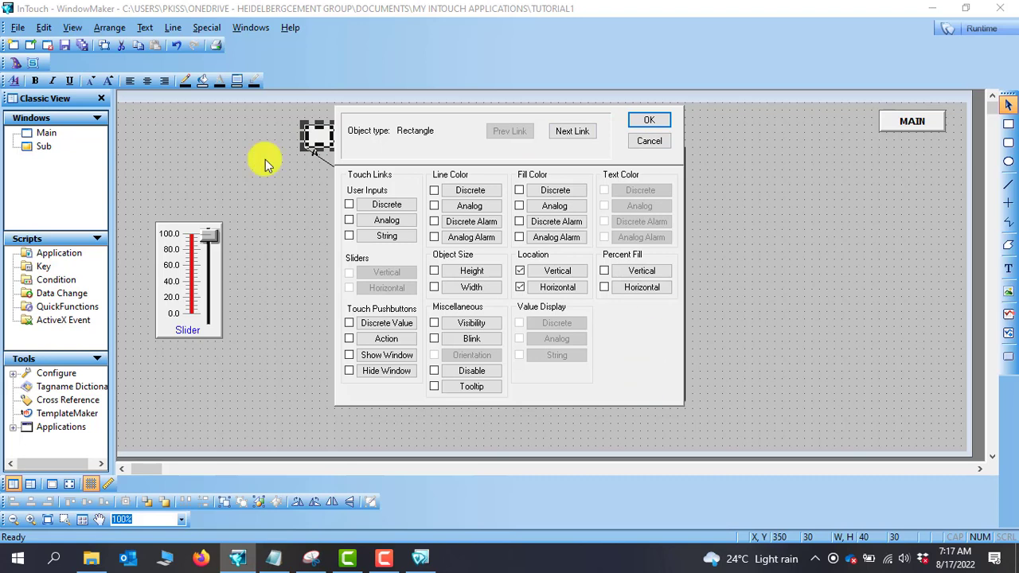
pyautogui.click(655, 142)
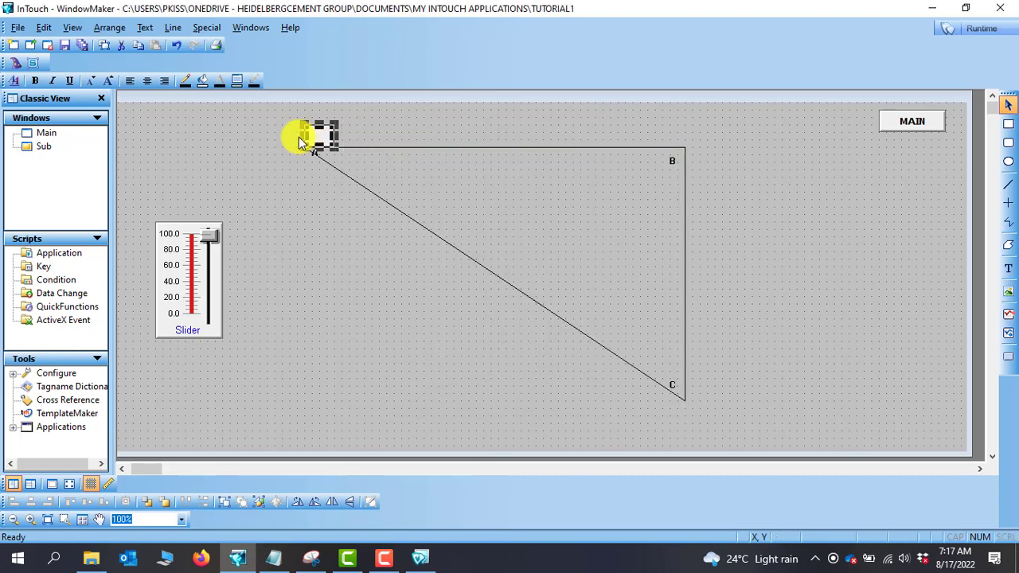
pyautogui.click(777, 370)
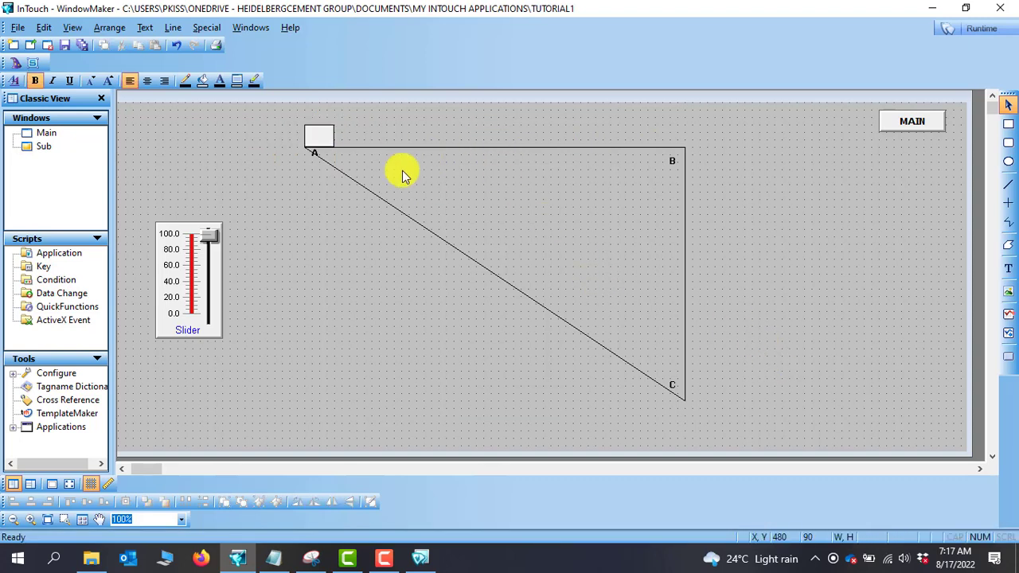
# - Duplicate the rectangle at corner A and place the copy just to the right of corner C
pyautogui.click(320, 136)
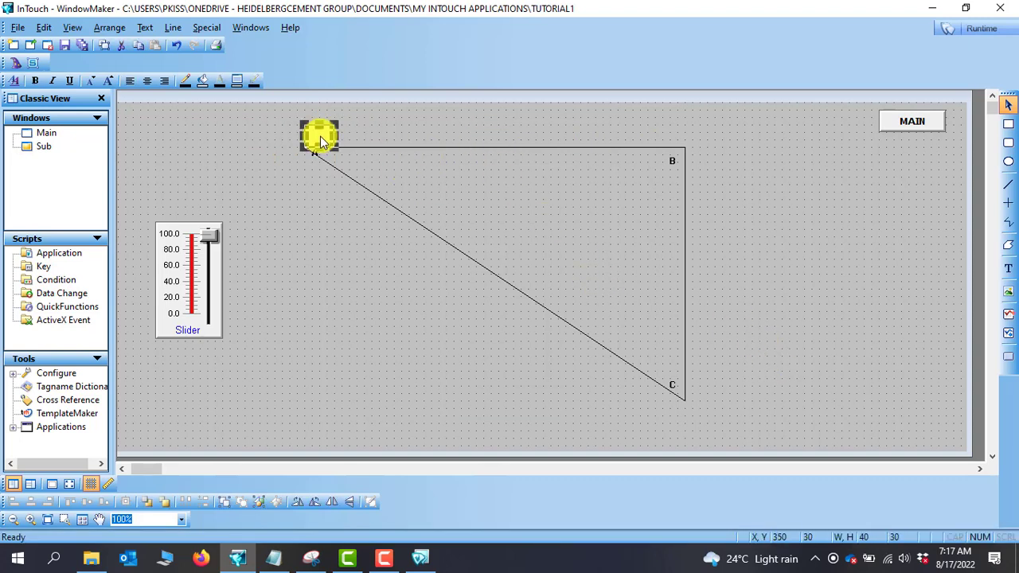
pyautogui.click(710, 344)
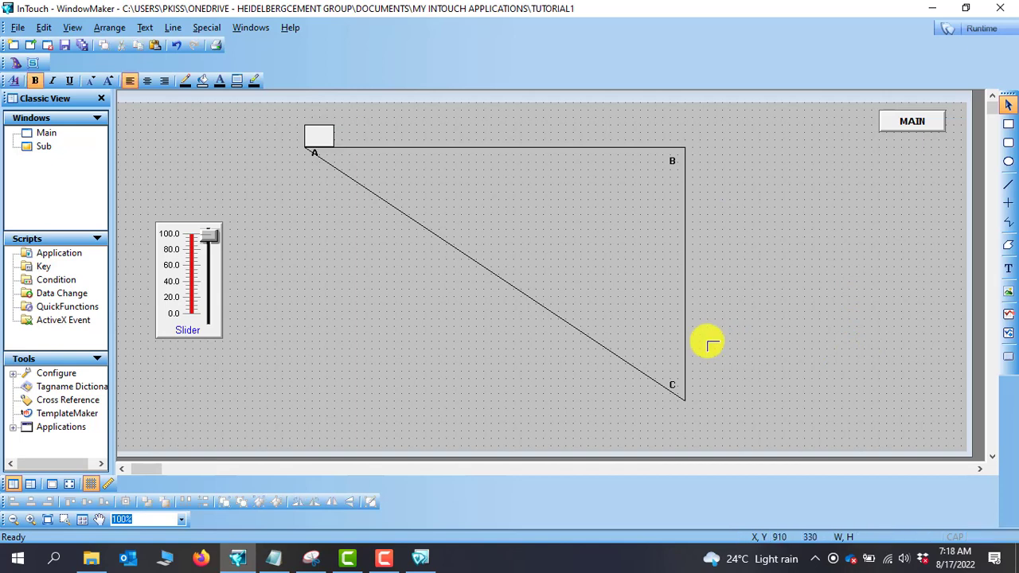
pyautogui.click(700, 372)
pyautogui.click(773, 358)
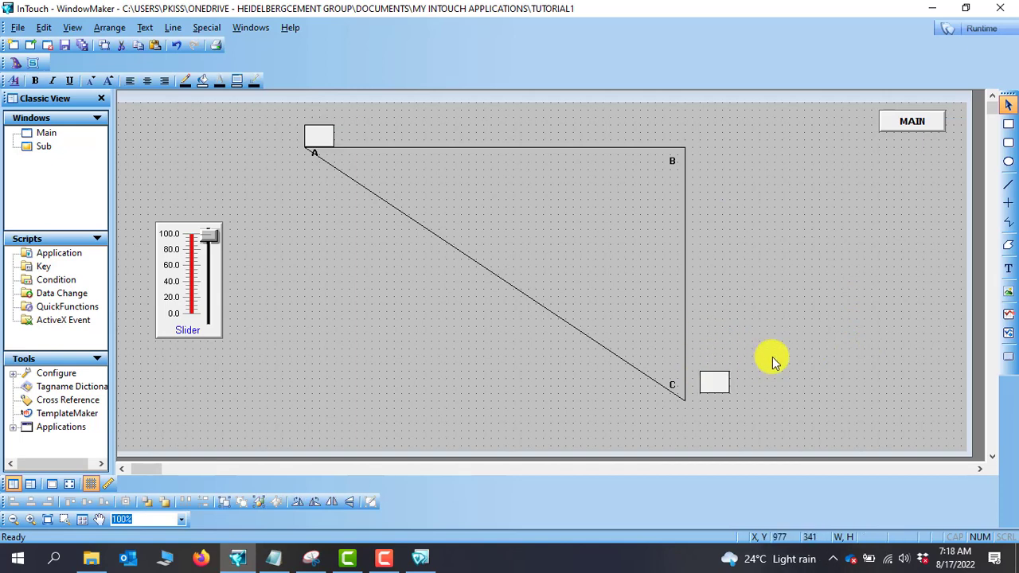
pyautogui.moveTo(718, 380)
pyautogui.mouseDown()
pyautogui.moveTo(698, 386)
pyautogui.moveTo(712, 388)
pyautogui.mouseUp()
pyautogui.click(753, 341)
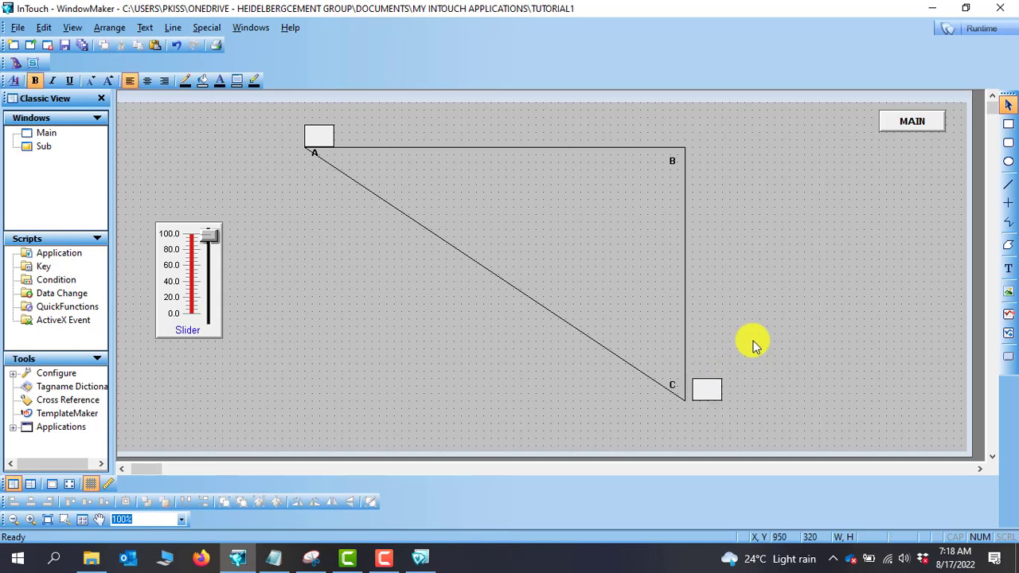
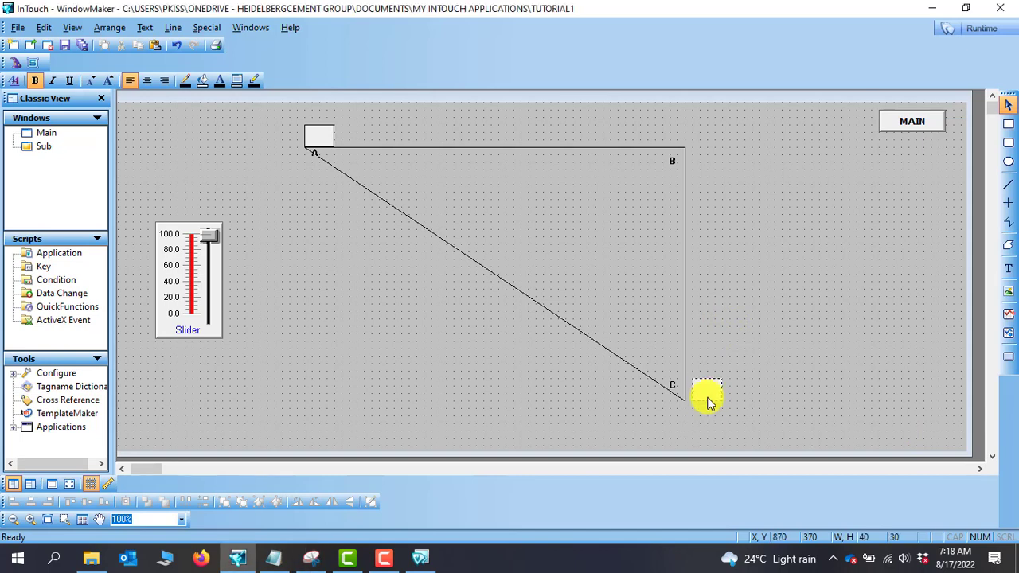
# - Move the duplicated rectangle down below corner C, to X 870 and Y 410
pyautogui.moveTo(711, 425); pyautogui.dragTo(711, 430)
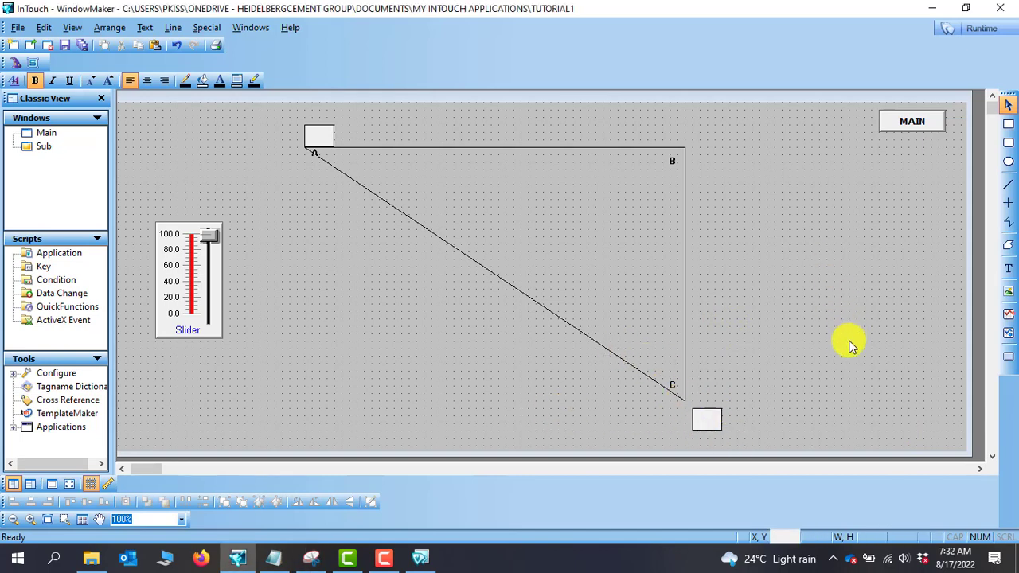
pyautogui.click(704, 427)
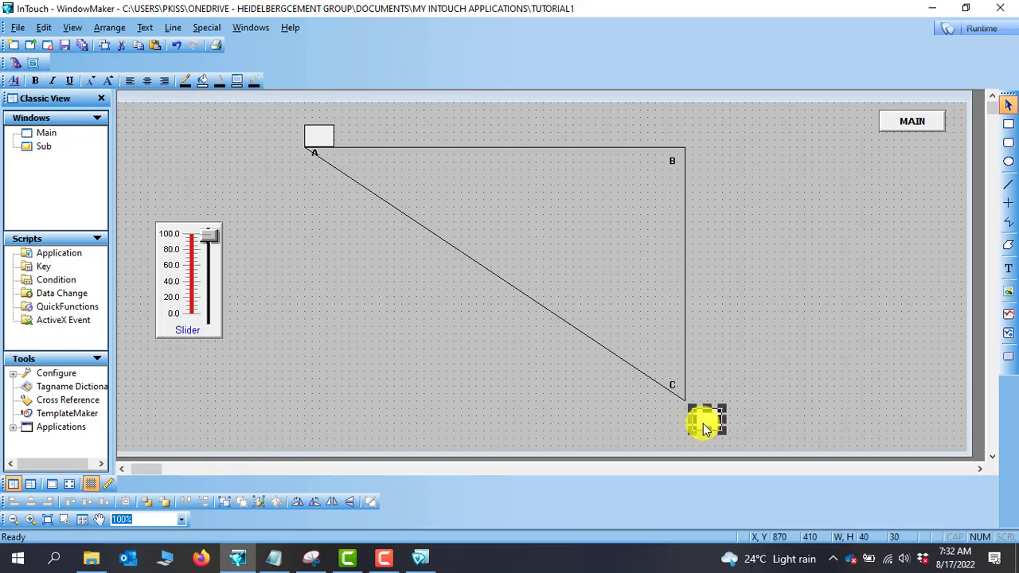
pyautogui.click(820, 357)
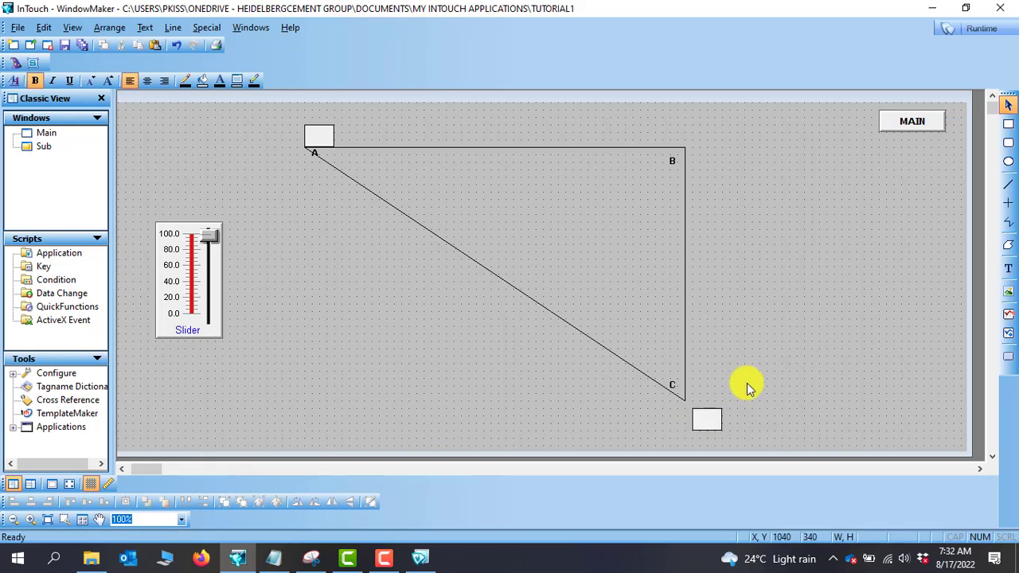
# - Set the duplicated rectangle's vertical location link value at bottom to 61, and confirm the link
pyautogui.doubleClick(707, 424)
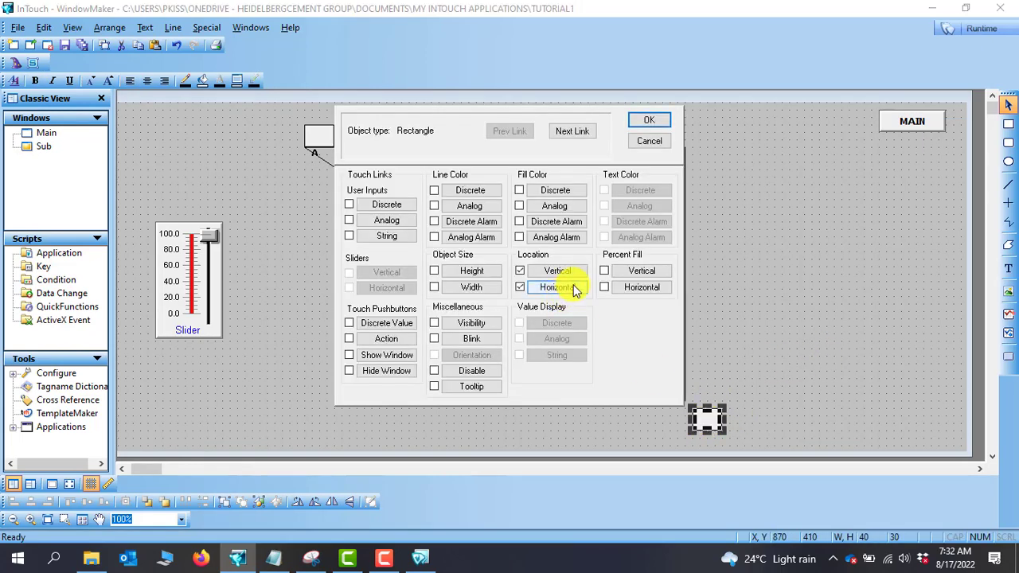
pyautogui.click(572, 271)
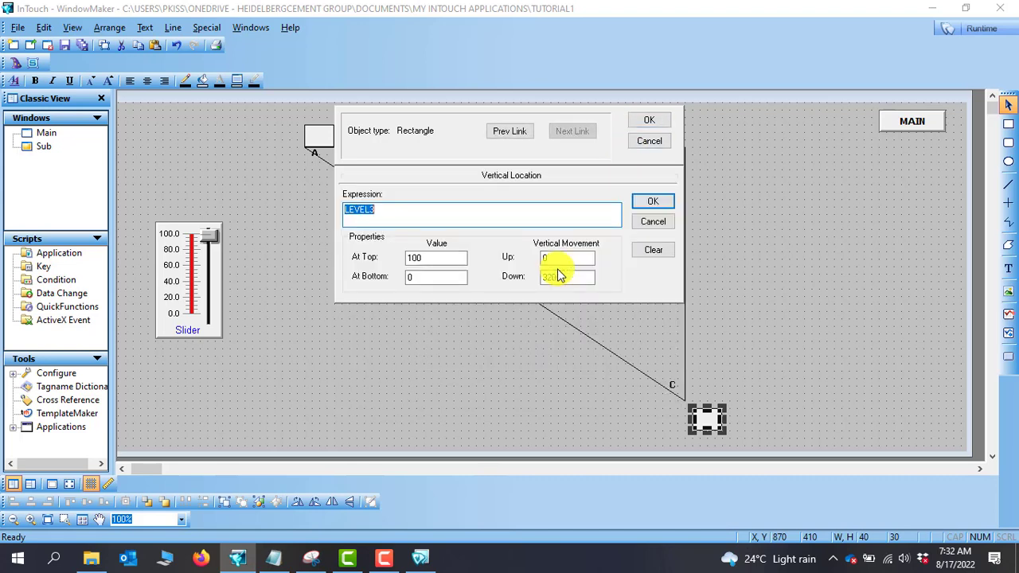
pyautogui.moveTo(423, 256); pyautogui.dragTo(308, 254)
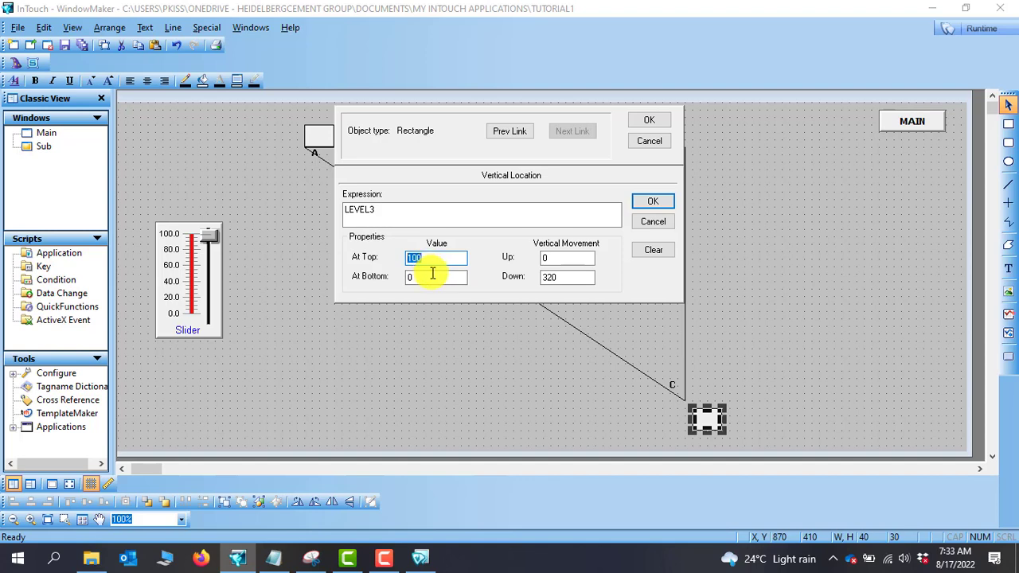
pyautogui.moveTo(432, 274); pyautogui.dragTo(337, 268)
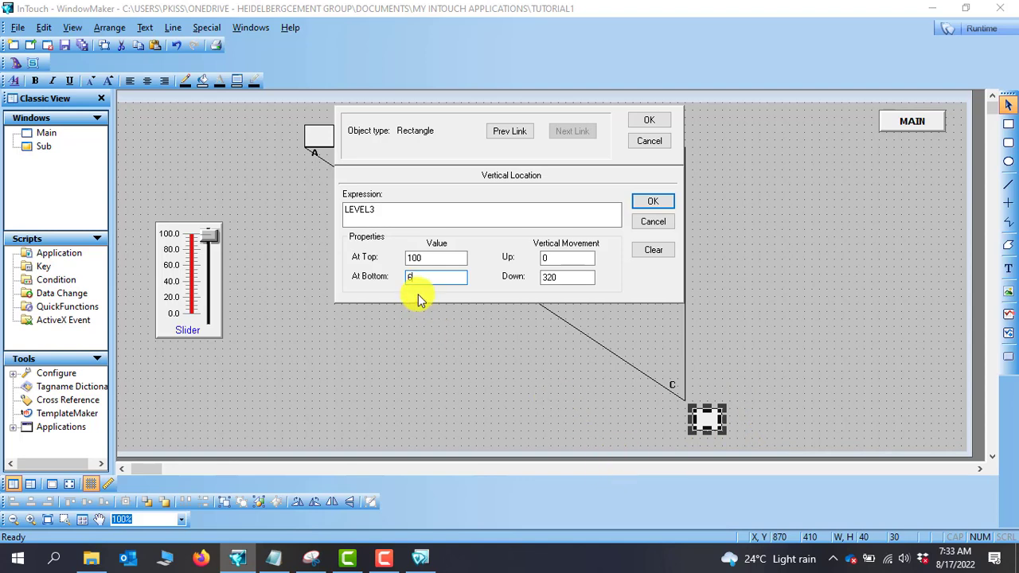
pyautogui.write('61')
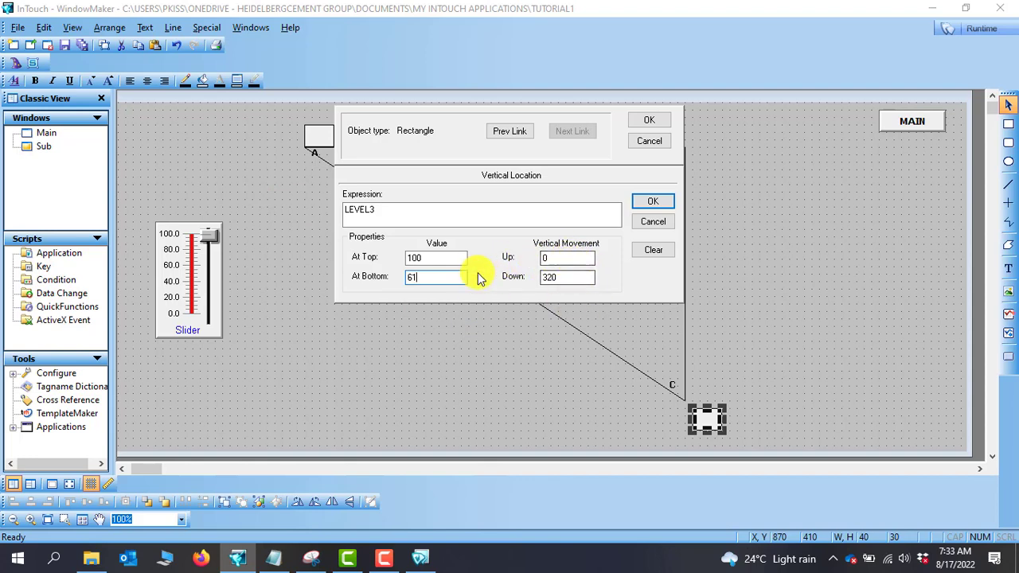
pyautogui.click(653, 204)
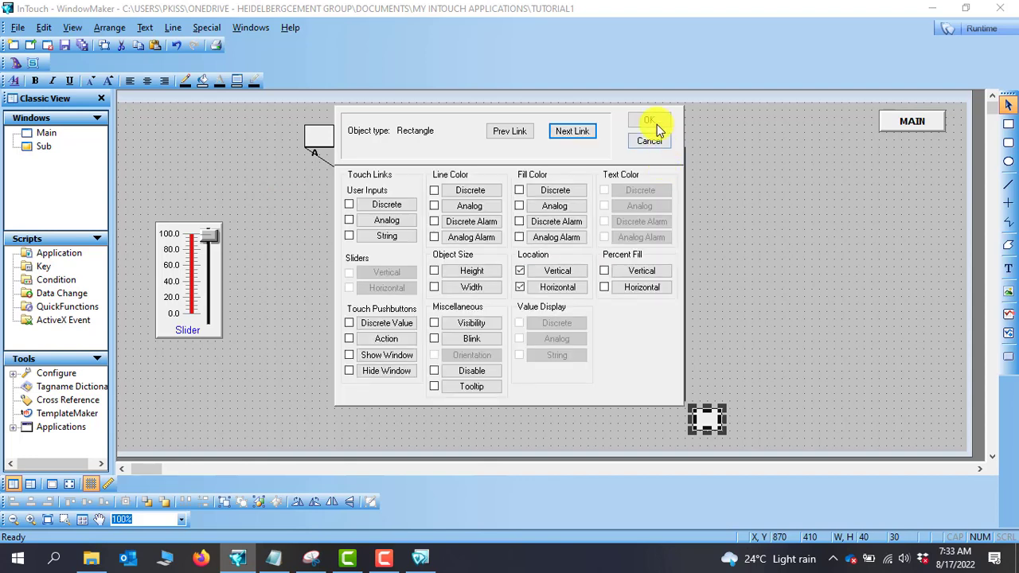
pyautogui.click(650, 119)
pyautogui.click(807, 295)
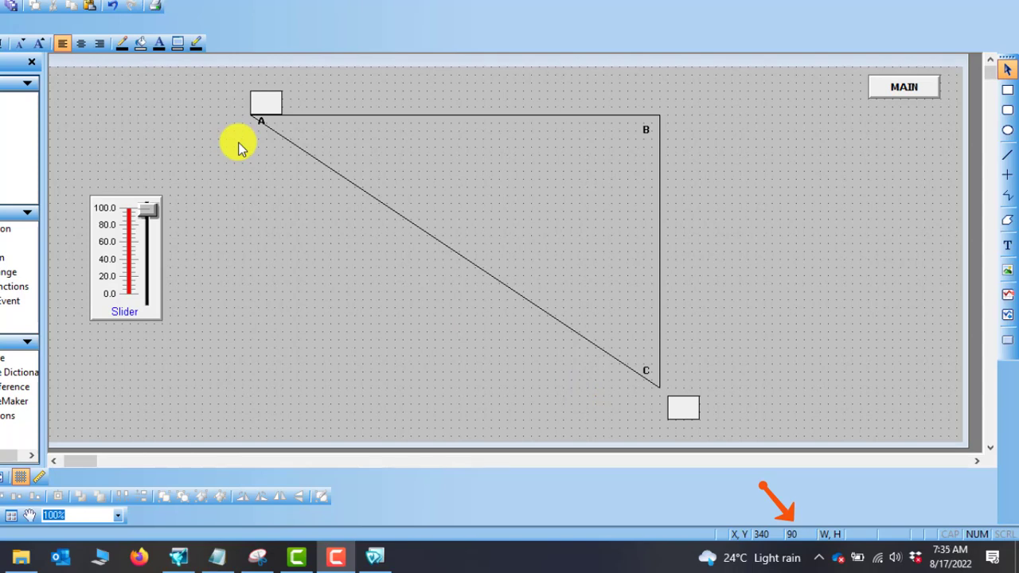
# - Set the duplicated rectangle's vertical movement to 350 up and 0 down in its vertical location link, and confirm it
pyautogui.click(685, 413)
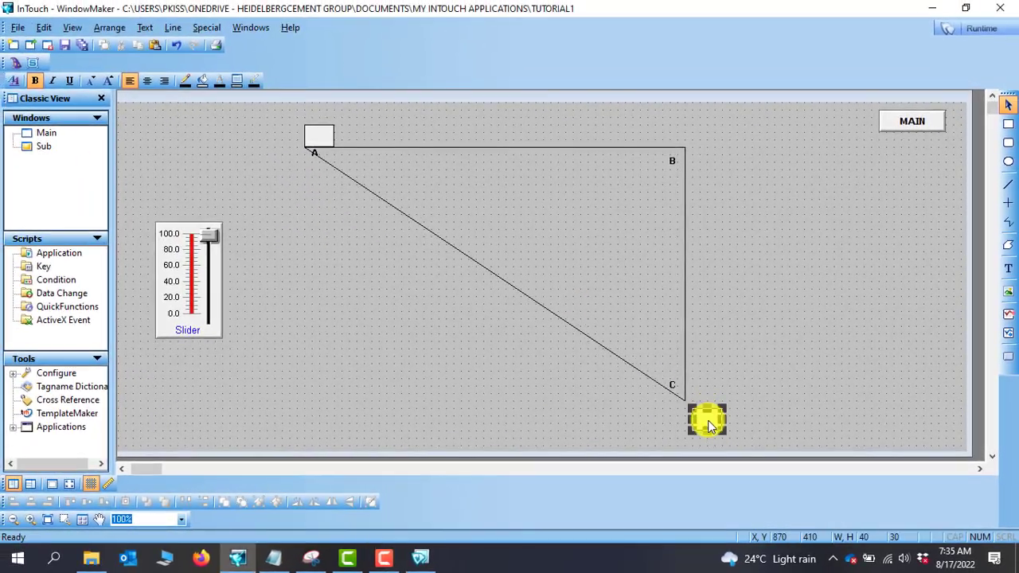
pyautogui.doubleClick(708, 422)
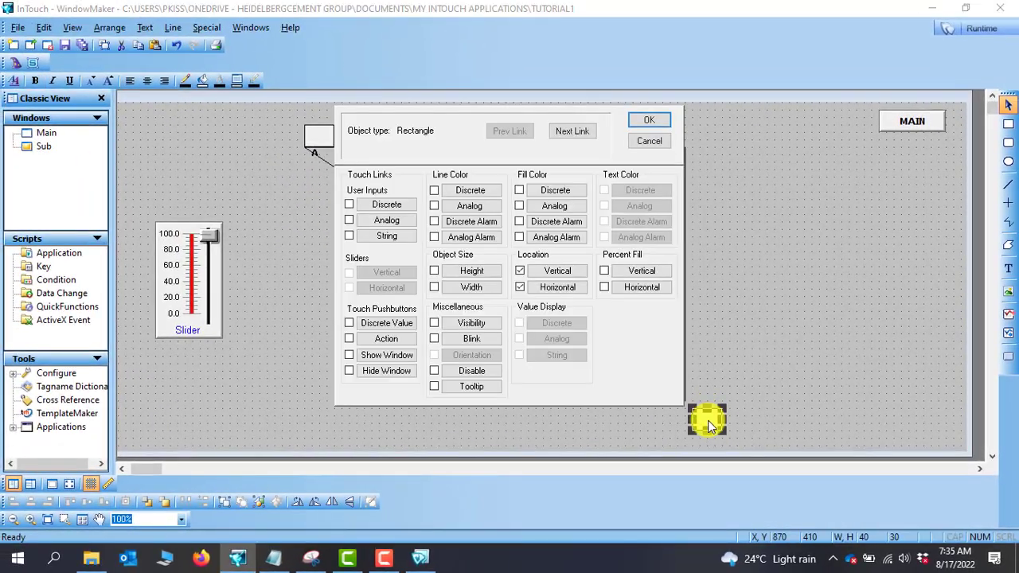
pyautogui.click(557, 272)
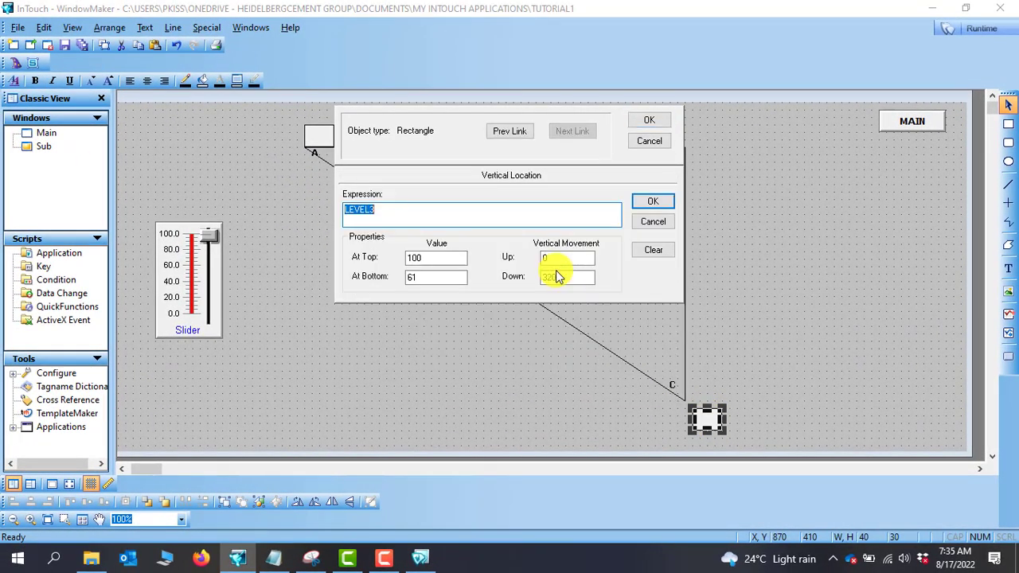
pyautogui.doubleClick(563, 277)
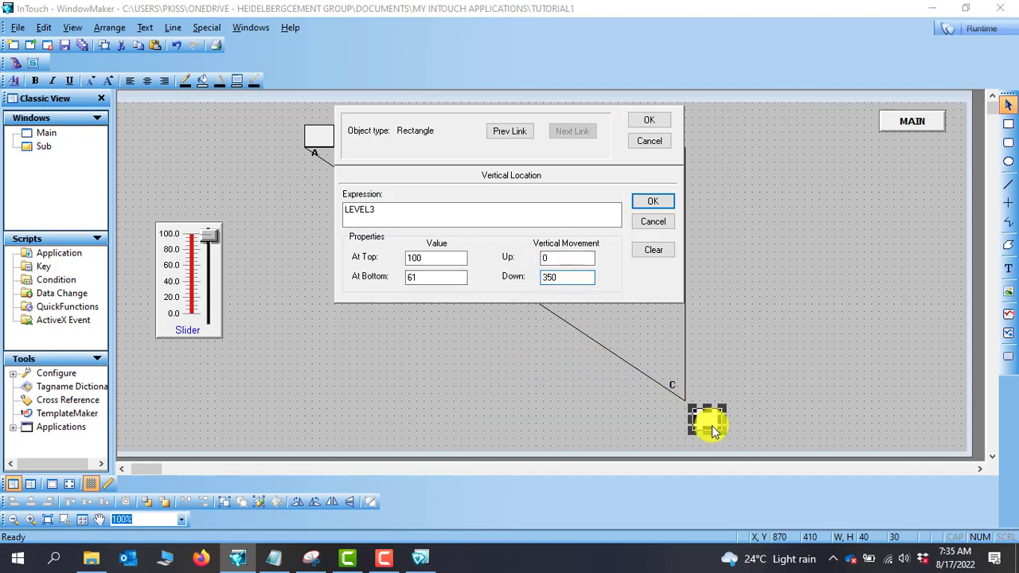
pyautogui.hotkey('shift', 'Tab')
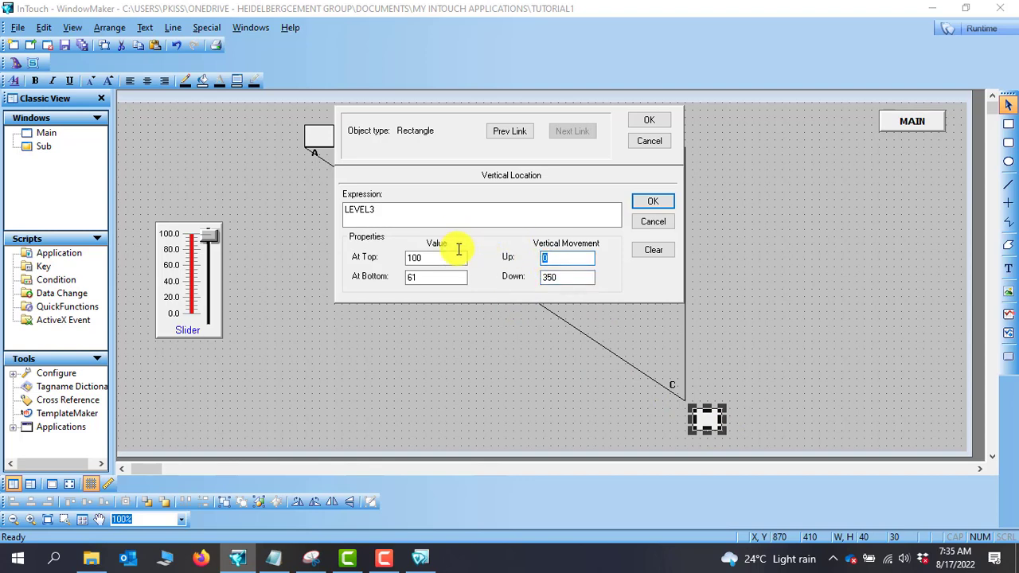
pyautogui.write('350')
pyautogui.press('Tab')
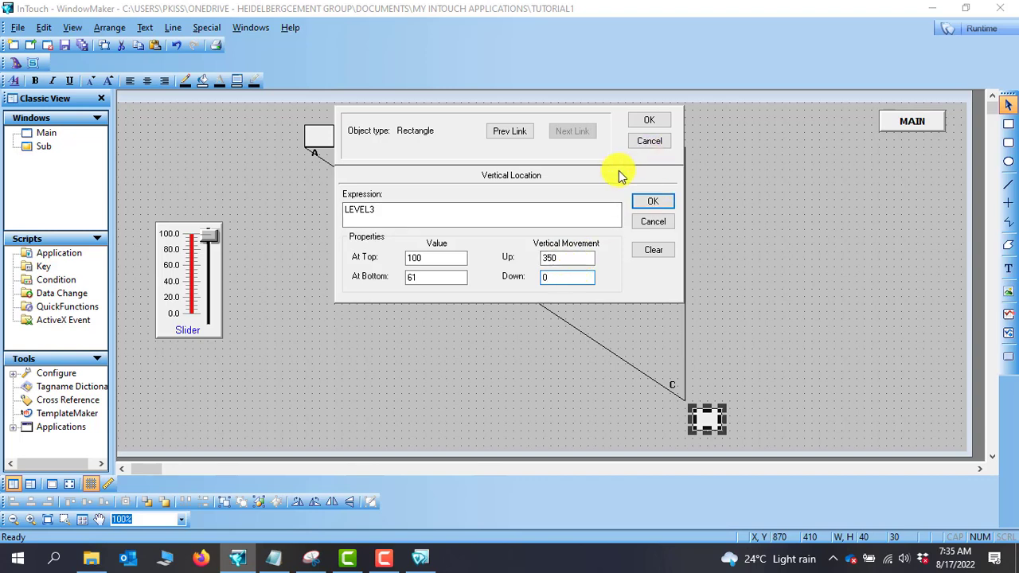
pyautogui.click(649, 121)
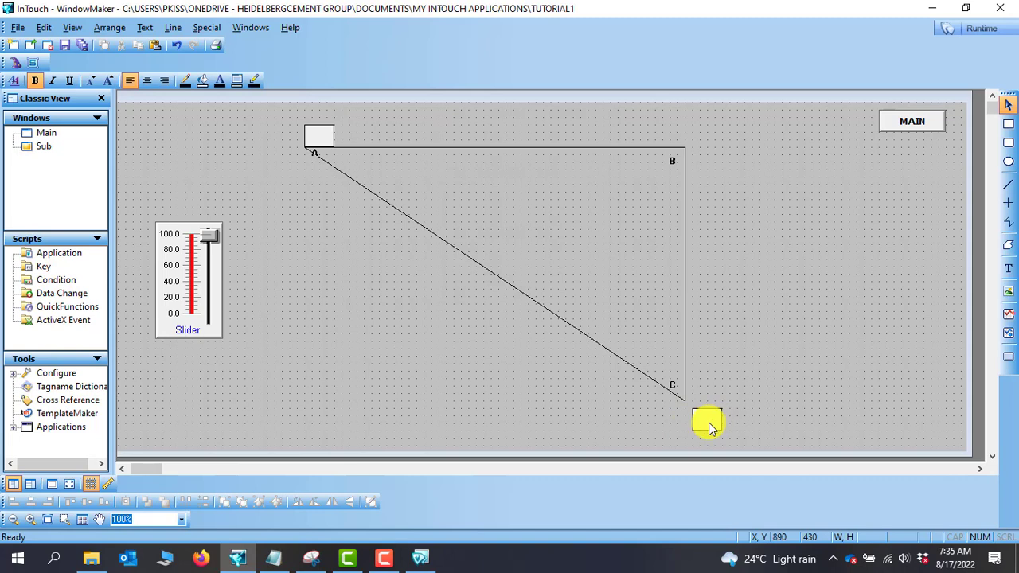
# - Set the duplicated rectangle's horizontal location link value at the right end to 61, and confirm the link
pyautogui.doubleClick(708, 424)
pyautogui.click(563, 289)
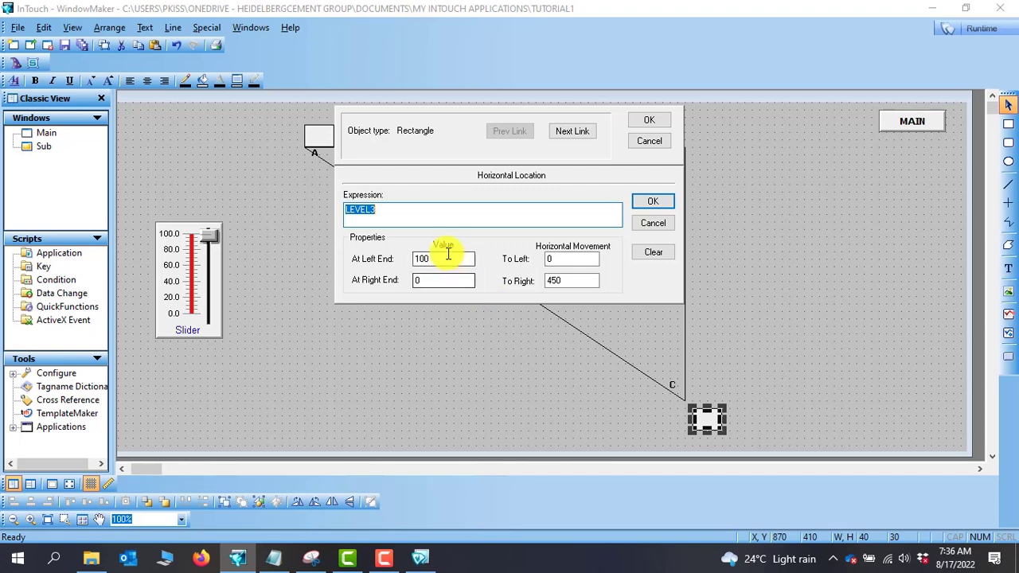
pyautogui.click(431, 282)
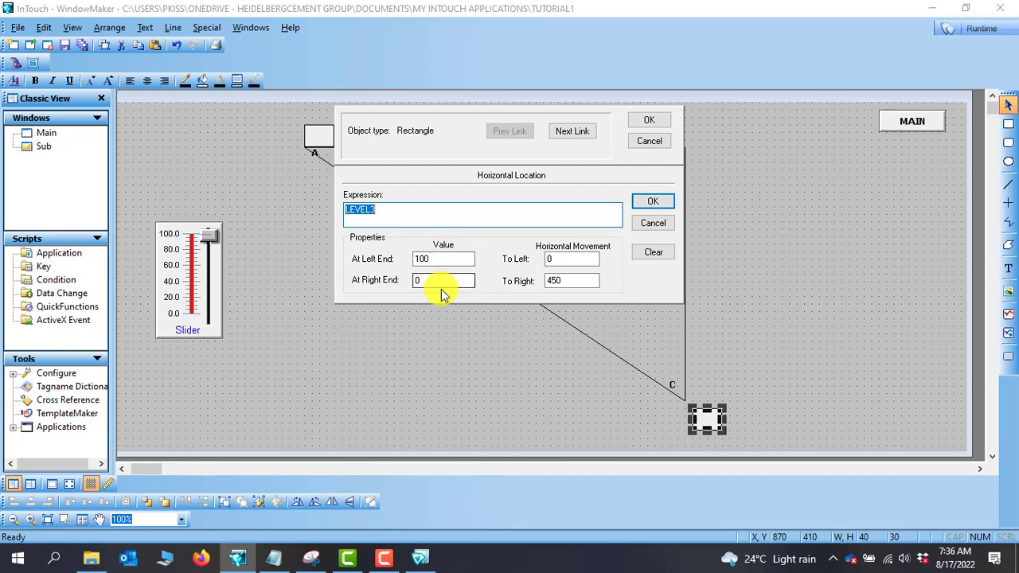
pyautogui.click(437, 284)
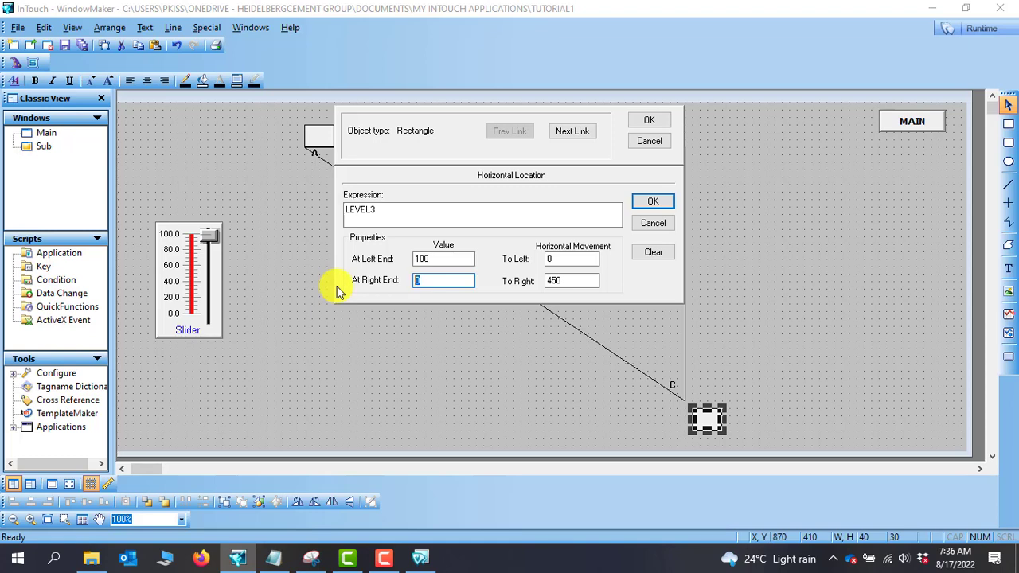
pyautogui.write('61')
pyautogui.click(575, 281)
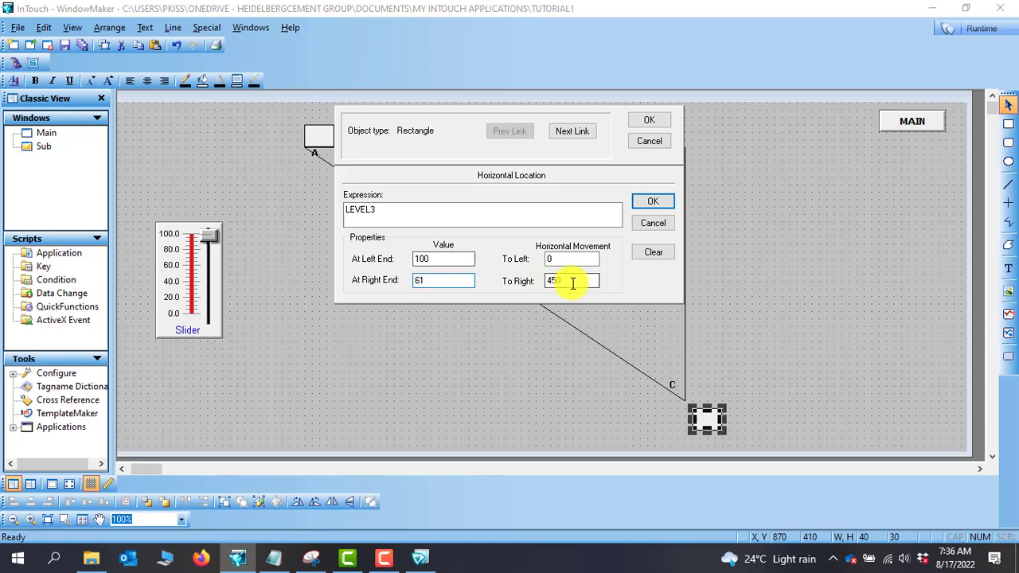
pyautogui.moveTo(575, 282); pyautogui.dragTo(493, 287)
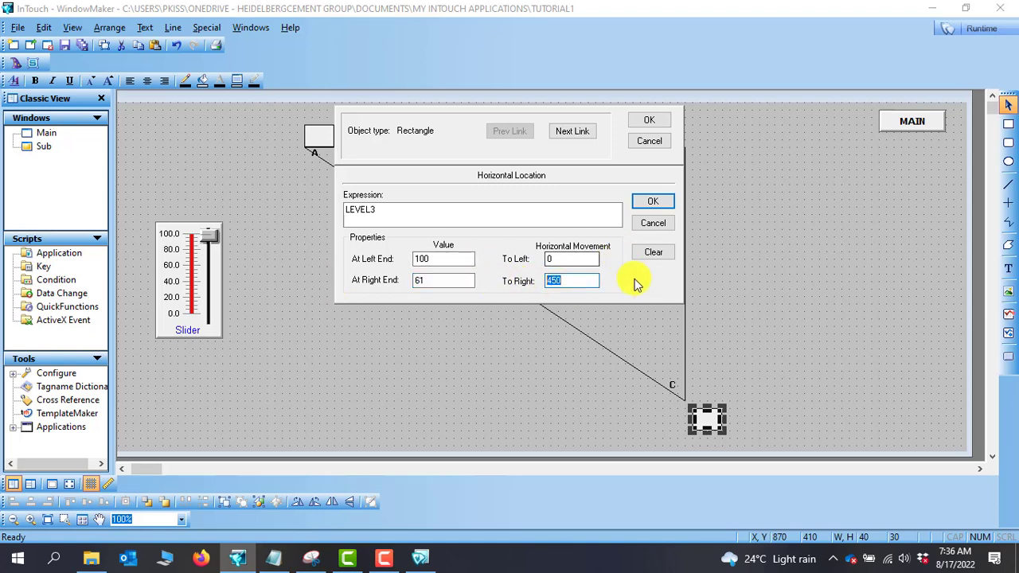
pyautogui.click(653, 204)
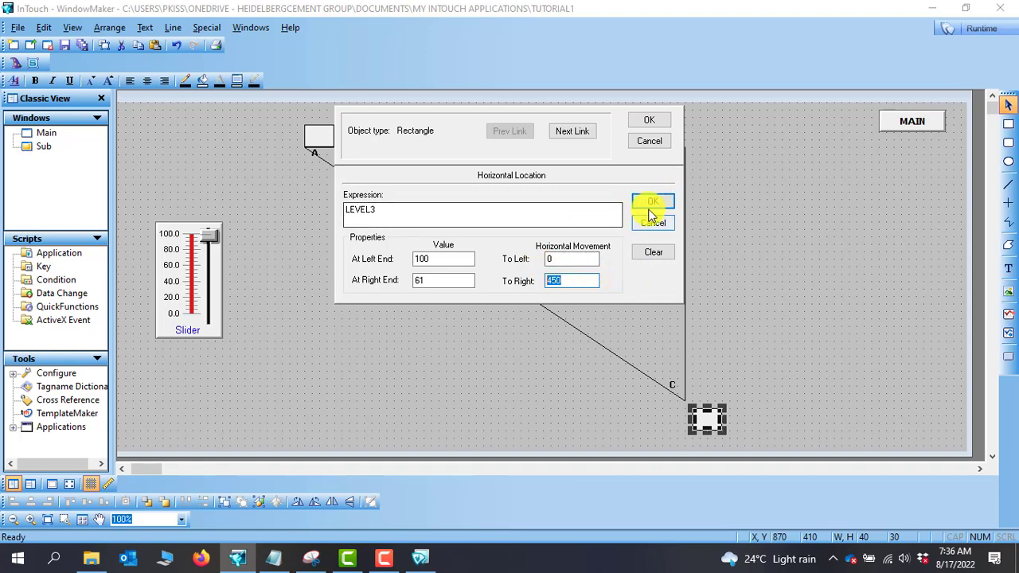
pyautogui.click(644, 121)
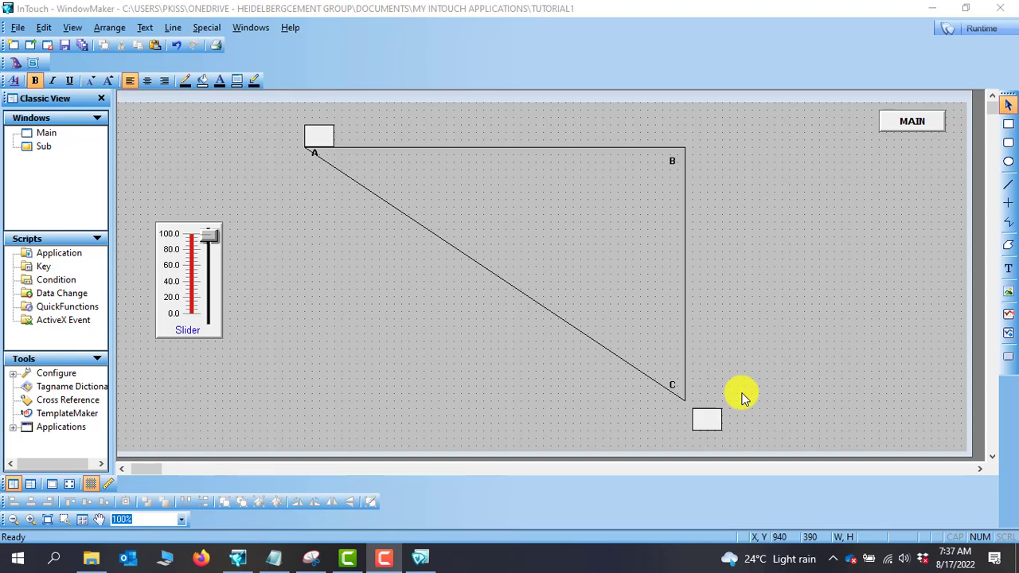
# - Set the duplicated rectangle's horizontal movement to 530 left and 0 right in its horizontal location link, and confirm it
pyautogui.doubleClick(707, 420)
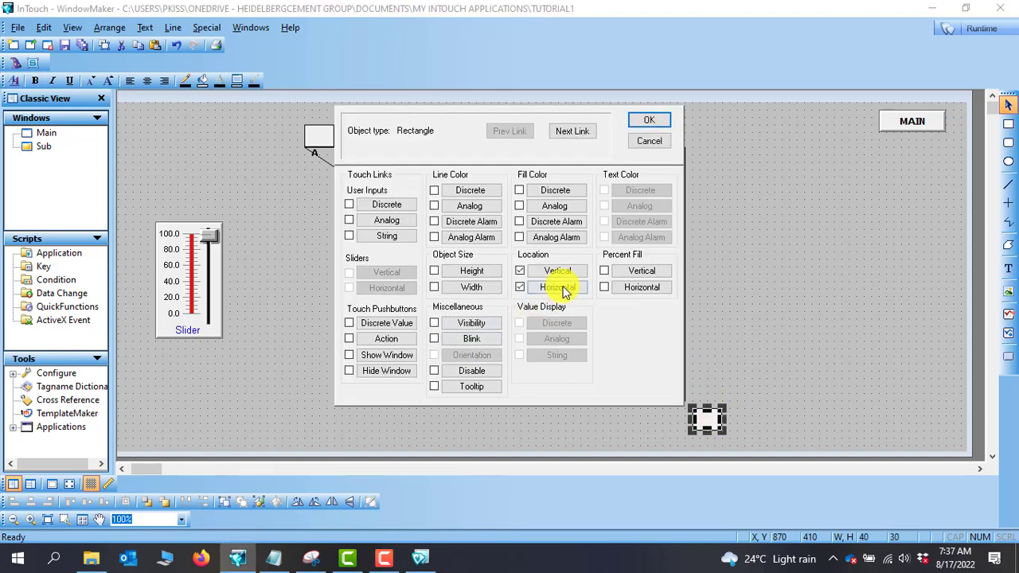
pyautogui.click(557, 287)
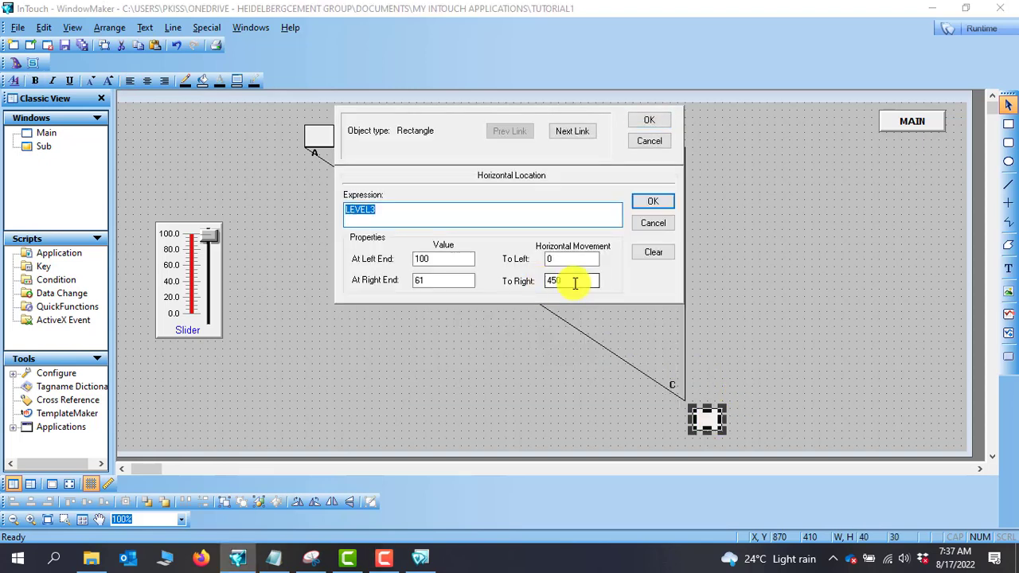
pyautogui.click(568, 277)
pyautogui.write('450')
pyautogui.click(564, 260)
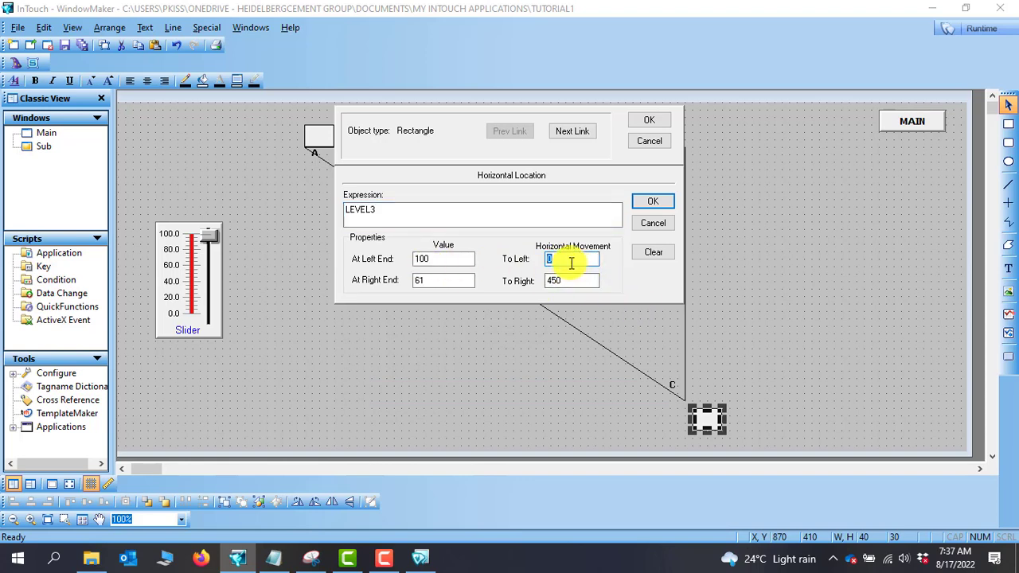
pyautogui.press('Tab')
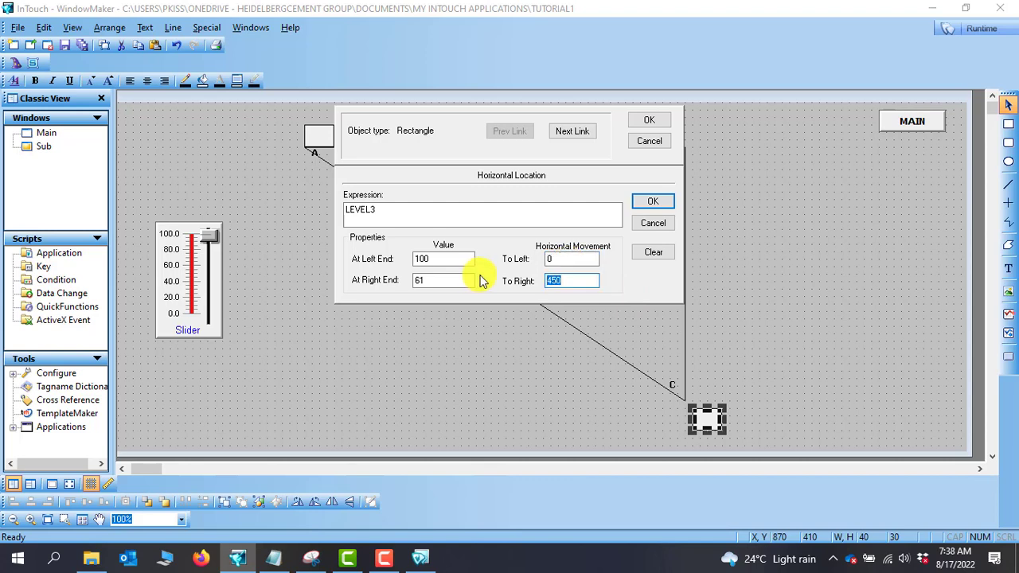
pyautogui.doubleClick(579, 258)
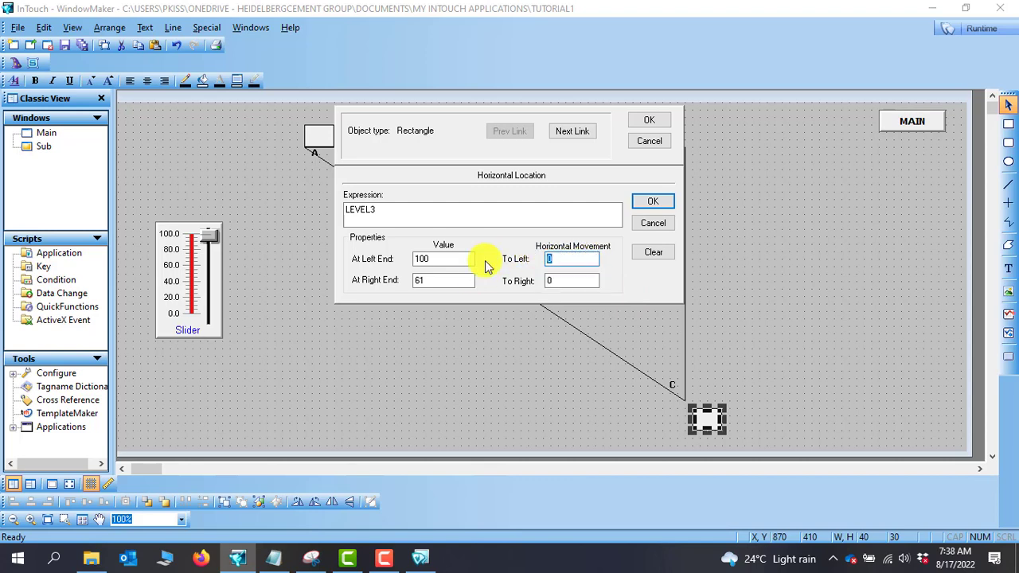
pyautogui.write('530')
pyautogui.click(652, 201)
pyautogui.click(650, 121)
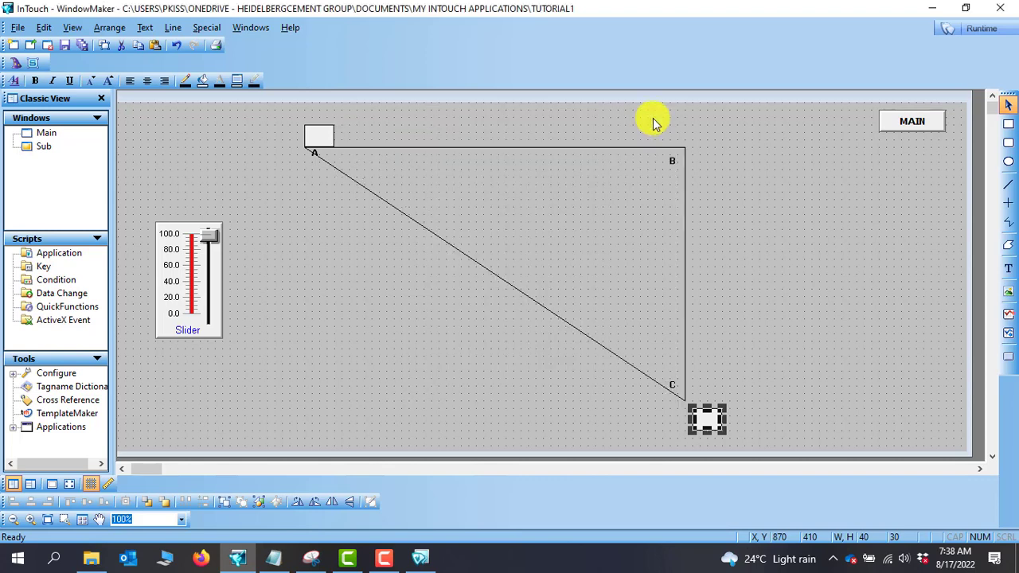
# - Test the motion in WindowViewer by raising the slider from 0 to 100, and return to WindowMaker
pyautogui.click(981, 30)
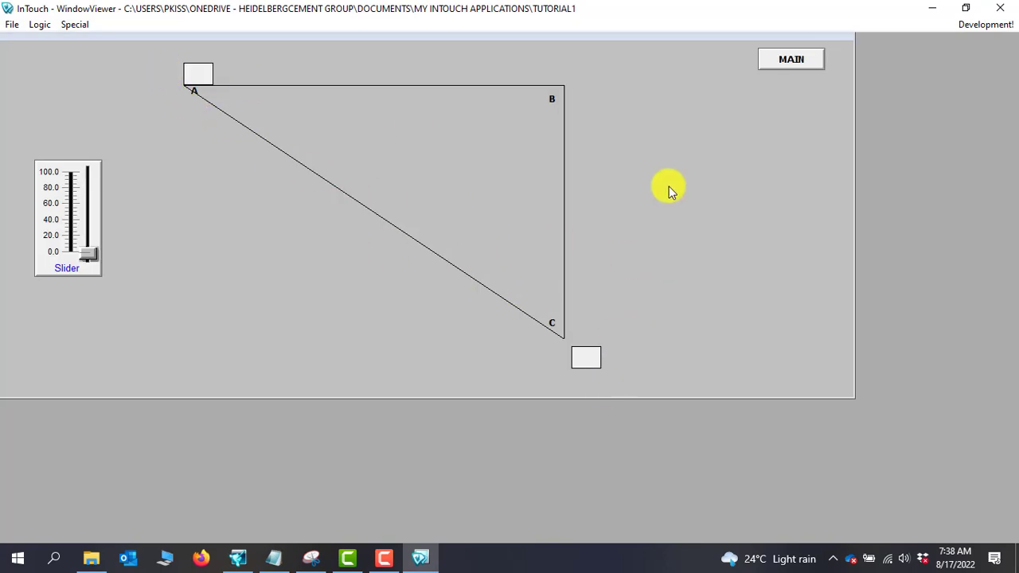
pyautogui.moveTo(93, 259); pyautogui.dragTo(129, 182)
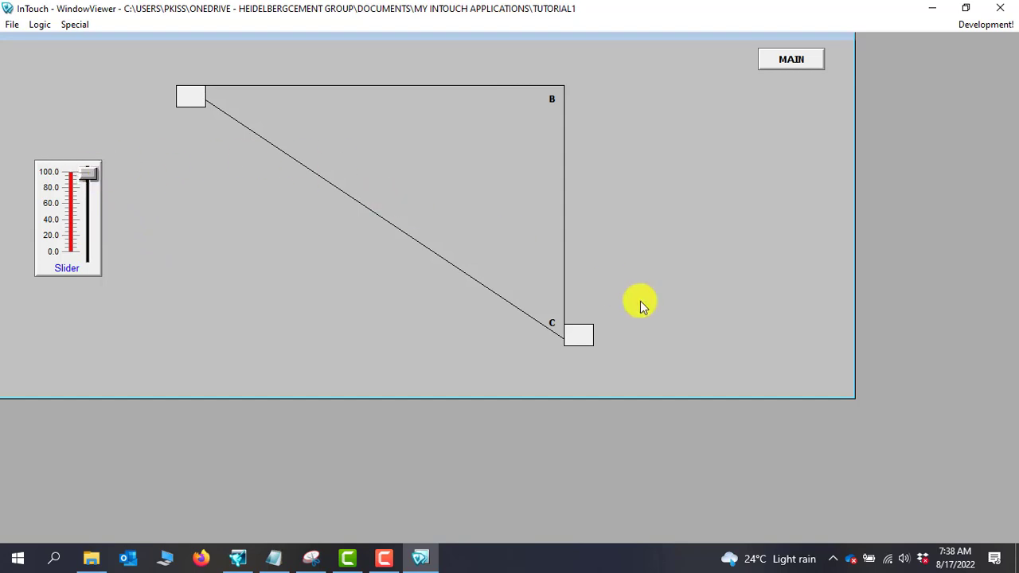
pyautogui.click(986, 24)
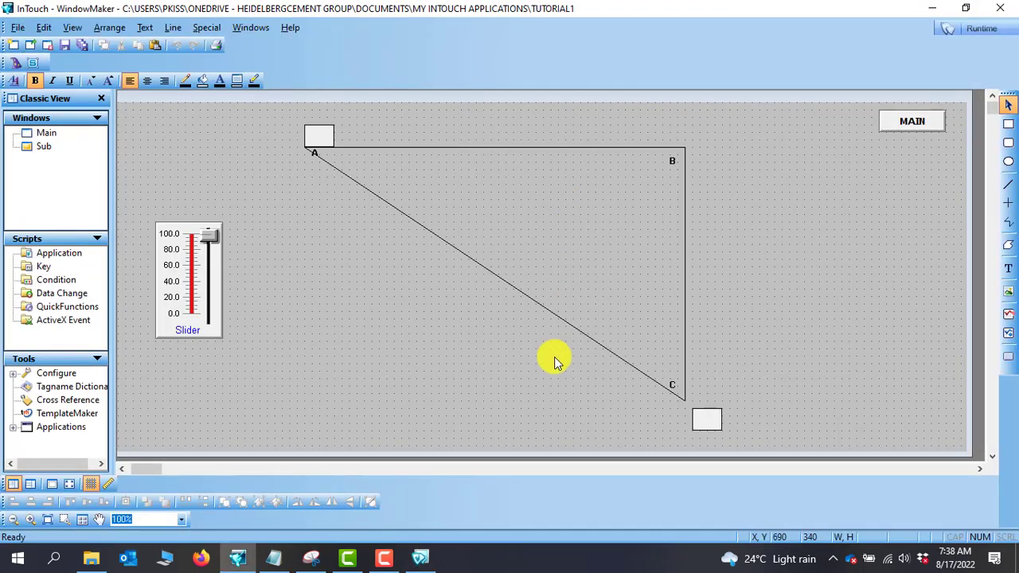
# - Set the visibility expression of the rectangle below corner C to LEVEL3 > 60 with visible state On, and confirm its links
pyautogui.doubleClick(707, 419)
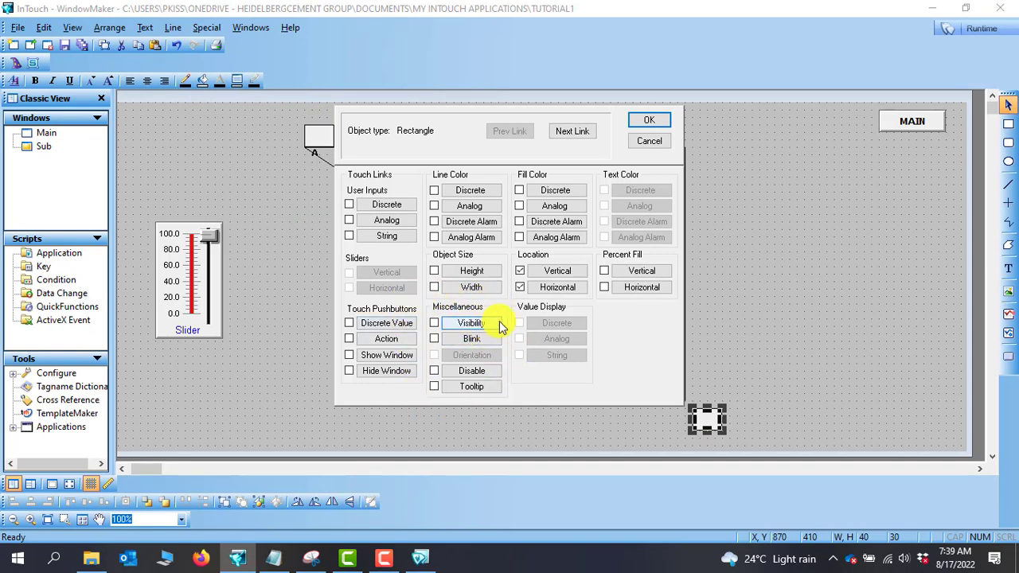
pyautogui.click(468, 324)
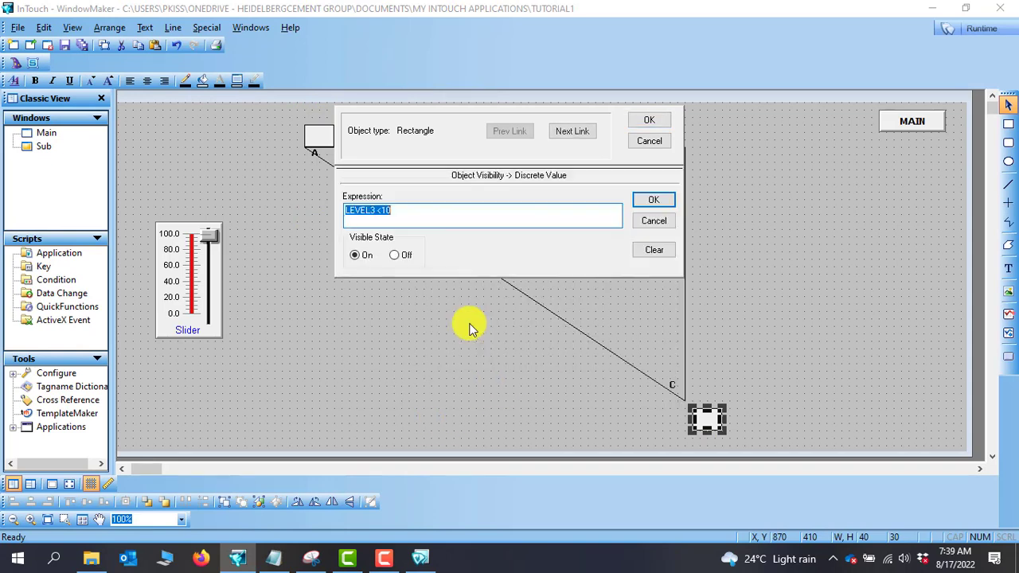
pyautogui.click(414, 215)
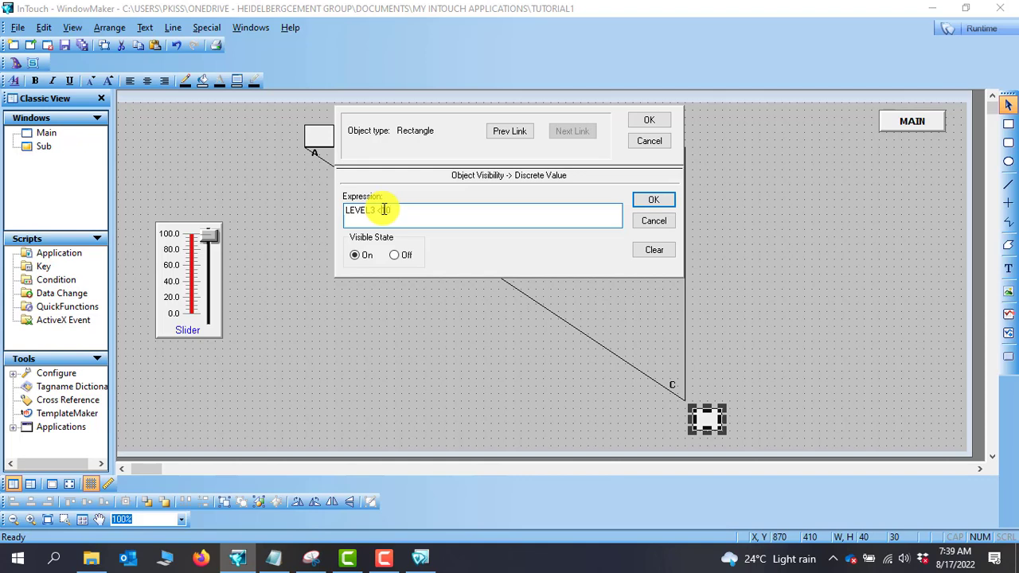
pyautogui.click(410, 210)
pyautogui.press('BackSpace')
pyautogui.press('BackSpace')
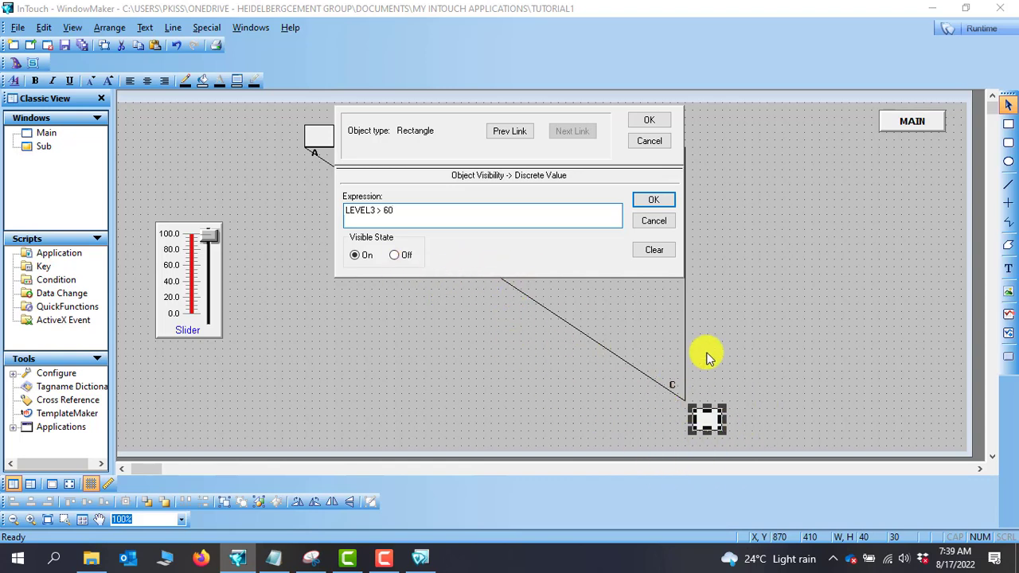
pyautogui.click(654, 201)
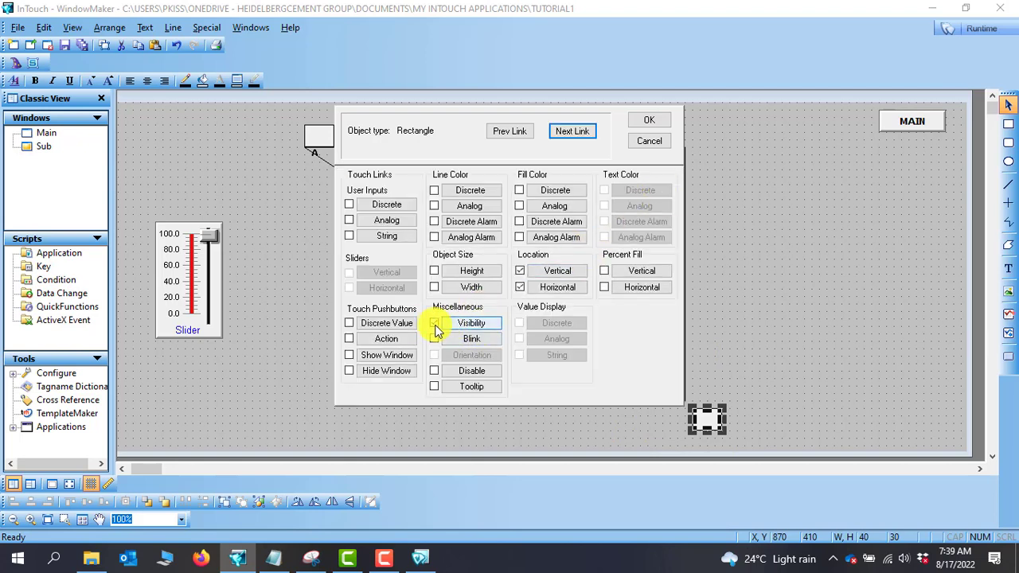
pyautogui.click(655, 121)
pyautogui.click(439, 357)
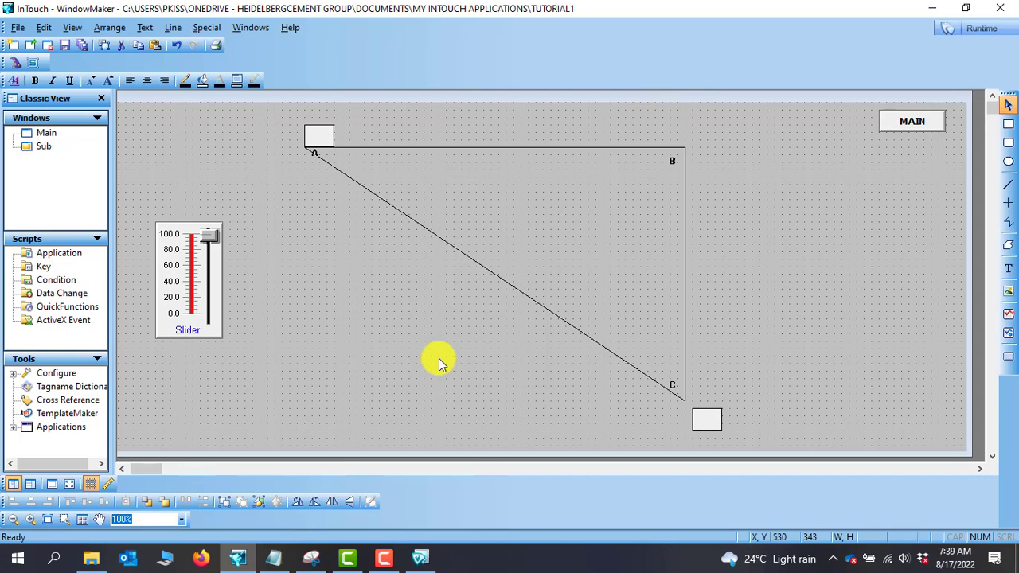
# - Check the visibility of the rectangle below corner C in WindowViewer by raising the slider to 100, and return to WindowMaker
pyautogui.click(995, 31)
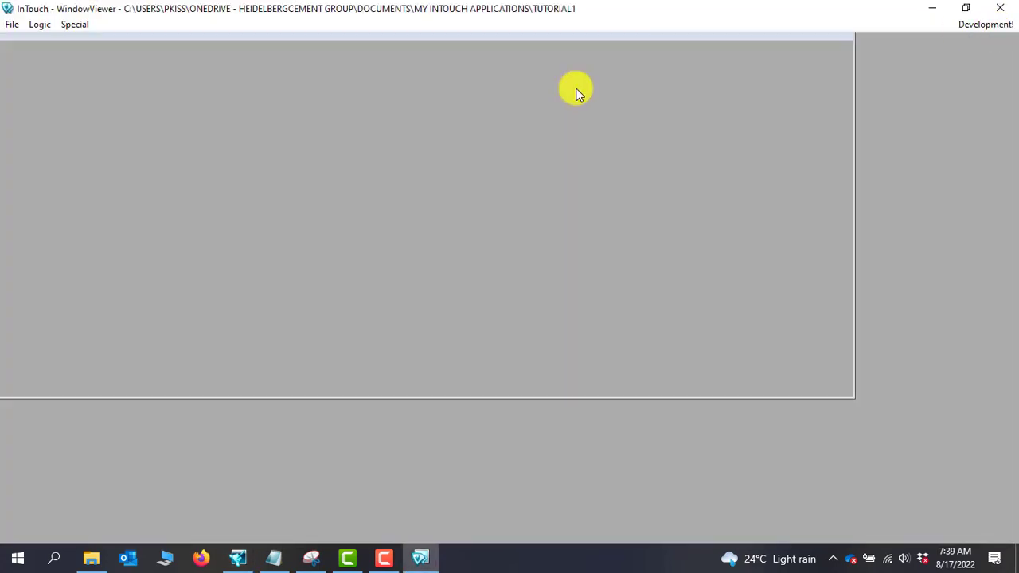
pyautogui.moveTo(86, 253); pyautogui.dragTo(90, 170)
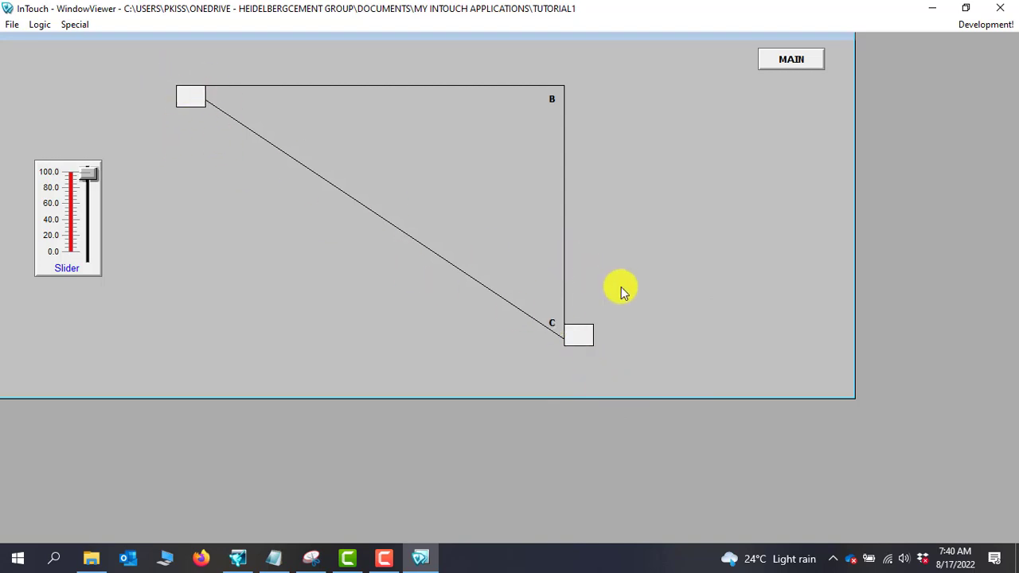
pyautogui.click(991, 24)
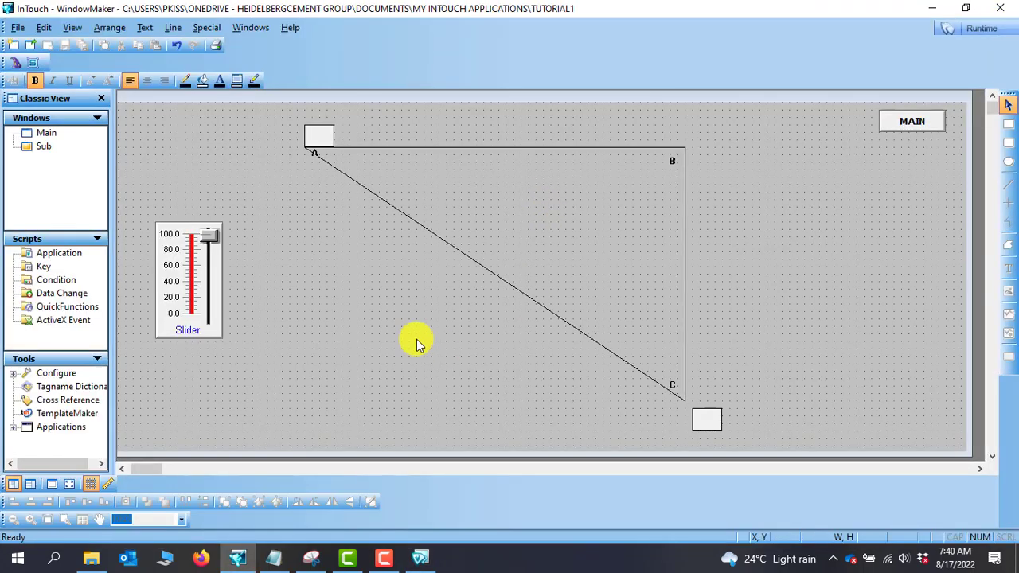
# - Set the visibility expression of the rectangle at corner A to LEVEL3 < 60 with visible state On, and confirm its links
pyautogui.doubleClick(320, 138)
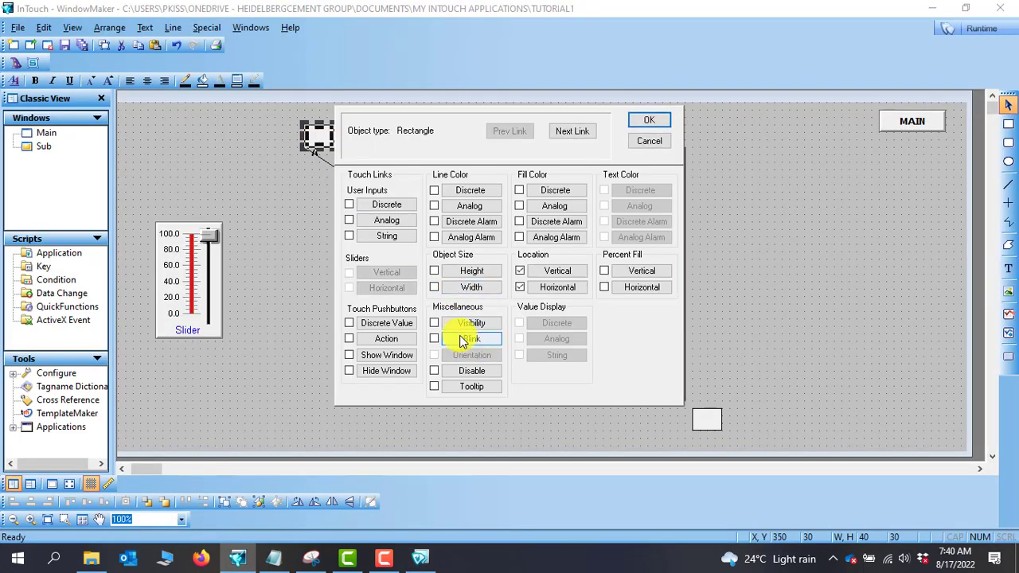
pyautogui.click(469, 325)
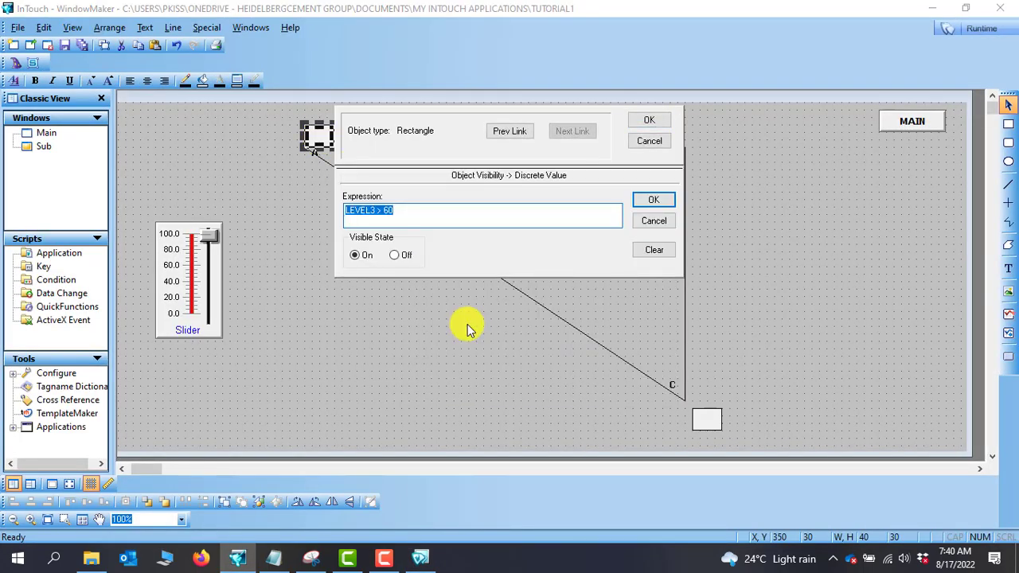
pyautogui.click(407, 217)
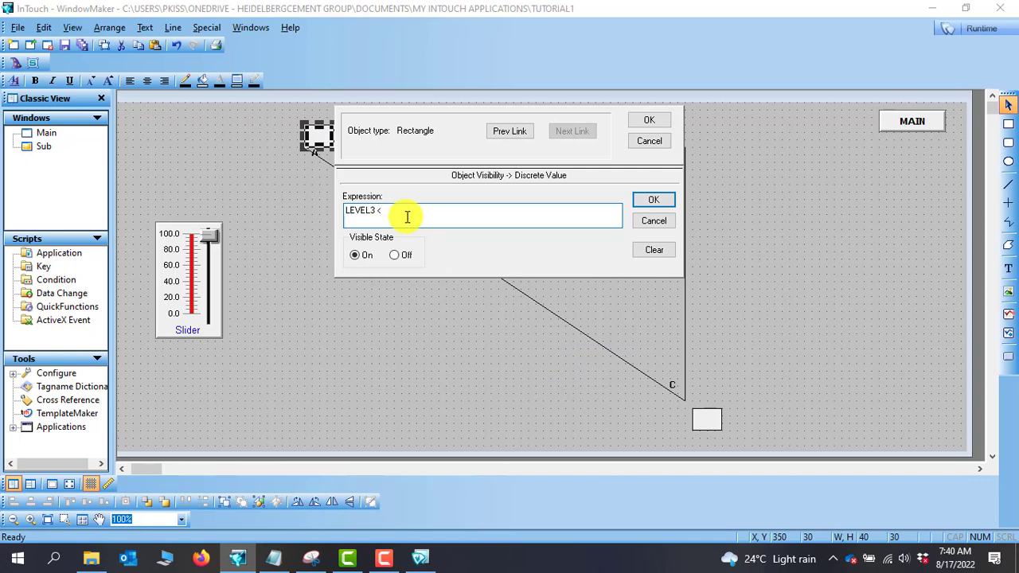
pyautogui.write('< 60')
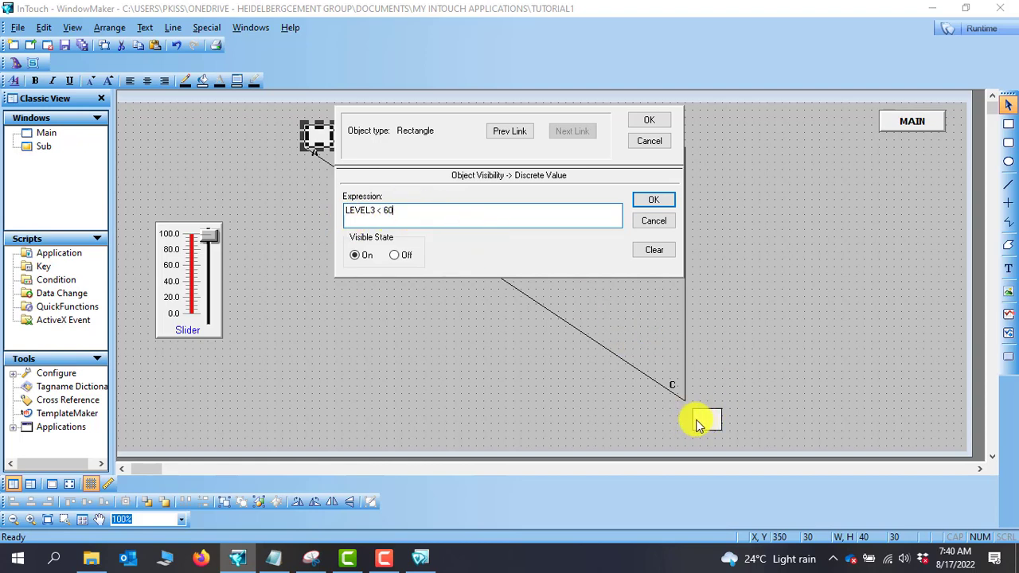
pyautogui.click(656, 203)
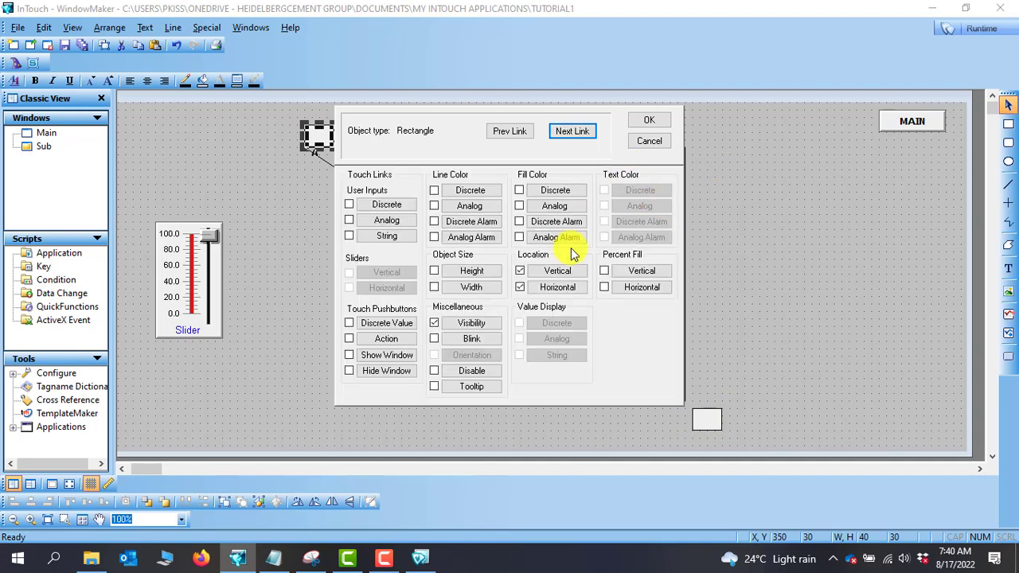
pyautogui.click(649, 119)
# - Test the handover between both rectangles in WindowViewer by moving the slider from 0 to 100, and return to WindowMaker
pyautogui.click(977, 29)
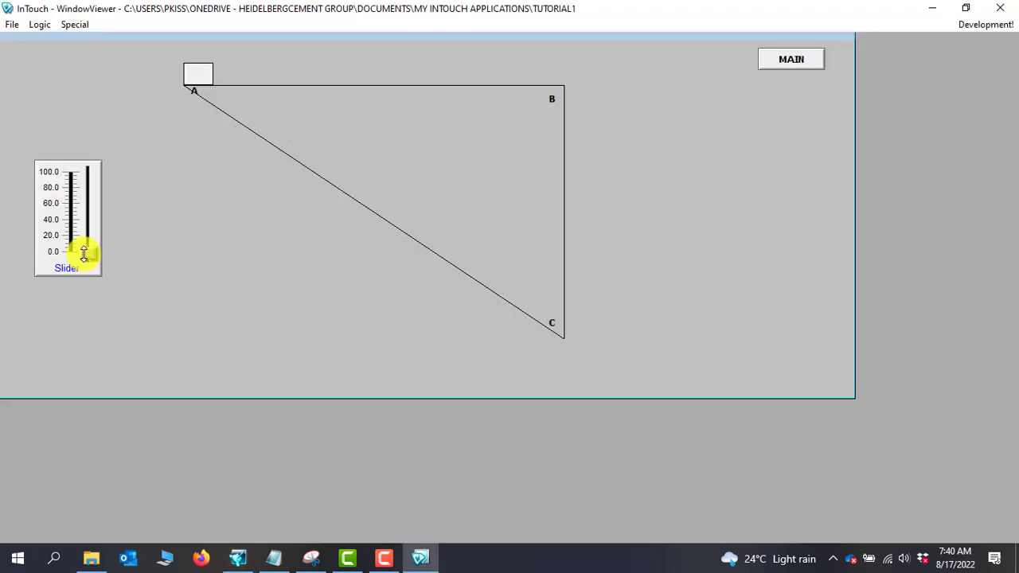
pyautogui.moveTo(89, 257); pyautogui.dragTo(98, 151)
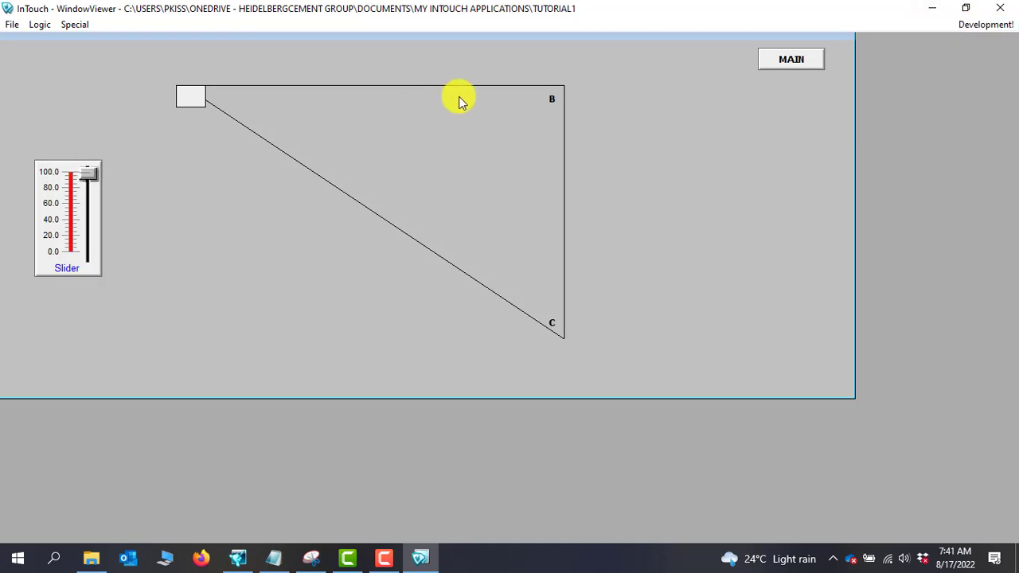
pyautogui.click(986, 25)
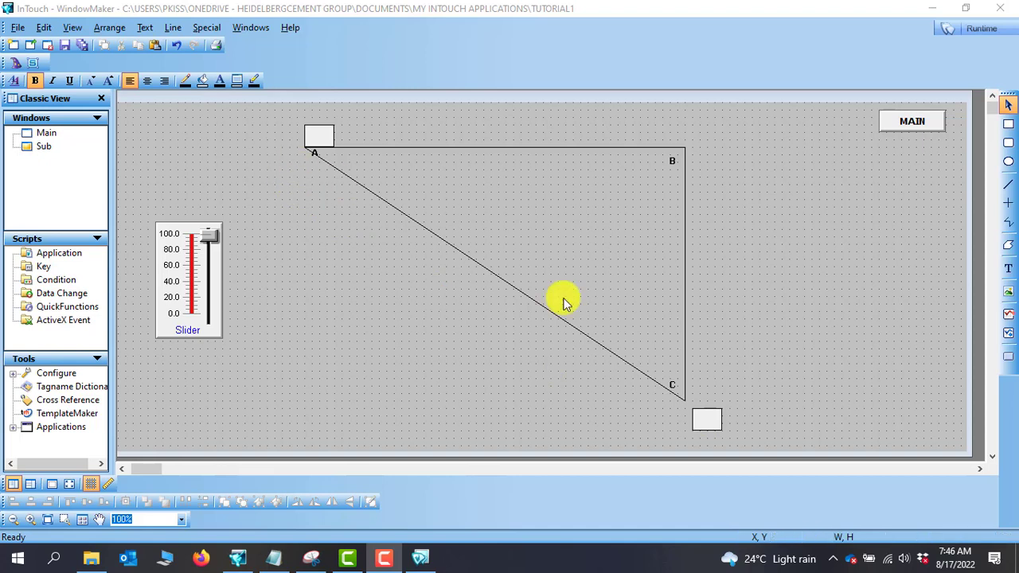
# - Set the rectangle below corner C to blink invisible when LEVEL3 > 99, and confirm its links
pyautogui.doubleClick(703, 426)
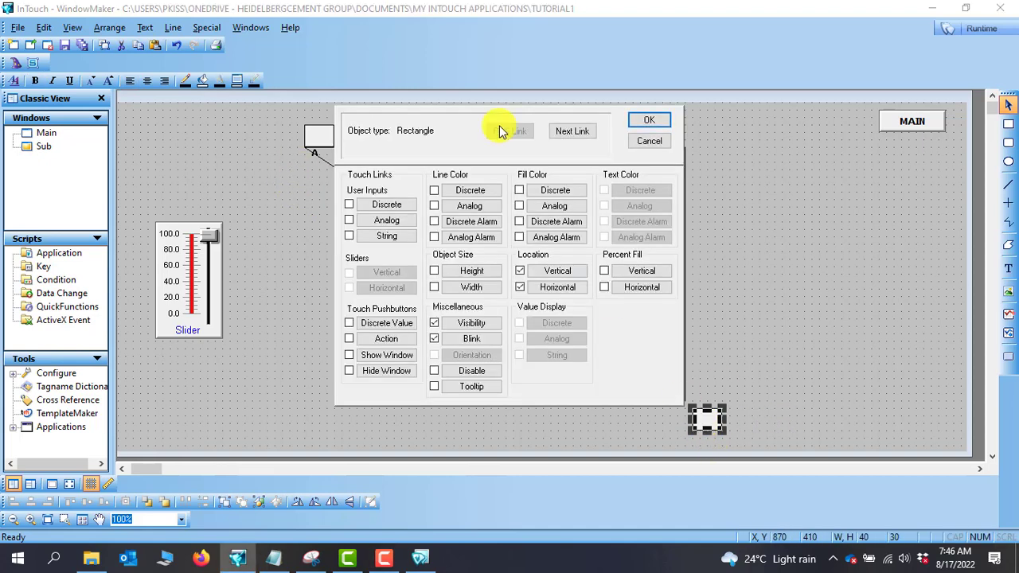
pyautogui.click(470, 339)
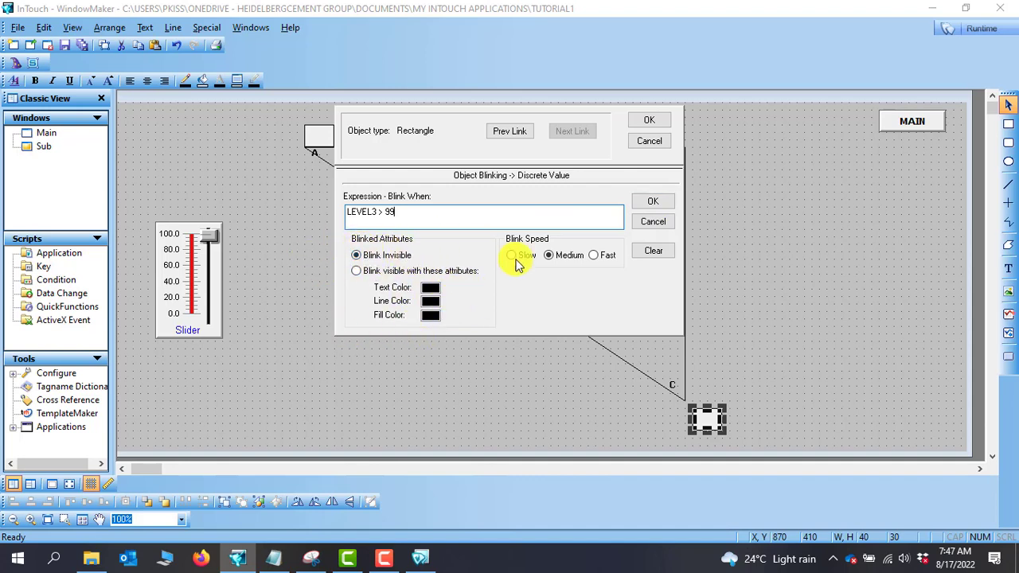
pyautogui.click(651, 121)
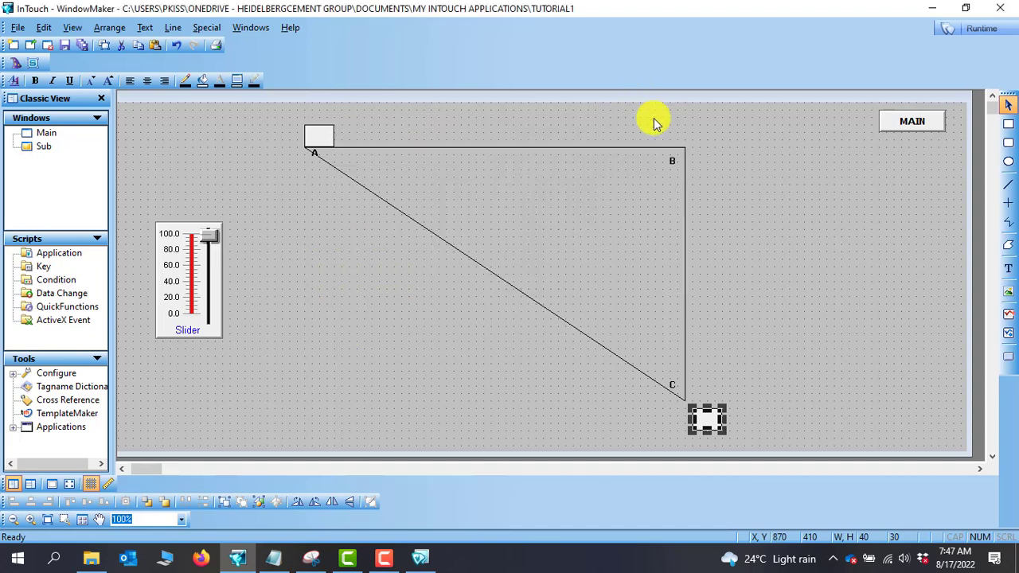
# - Test the blinking in WindowViewer by moving the slider up to 100, and return to WindowMaker
pyautogui.click(984, 31)
pyautogui.moveTo(88, 172); pyautogui.dragTo(93, 152)
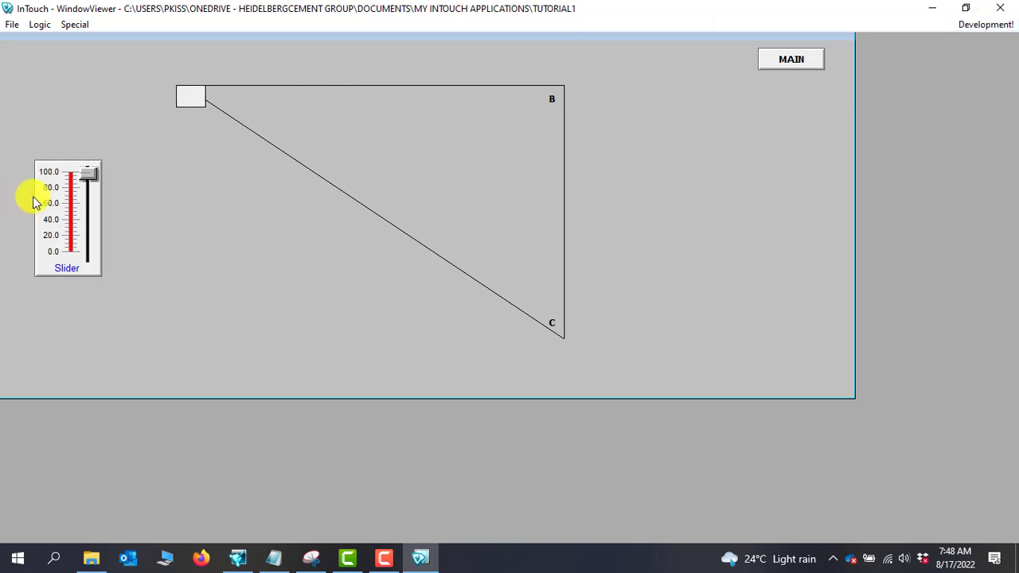
pyautogui.hotkey('alt', 'Tab')
# - Open the Main window for editing and review which animation links the simulation's jar has
pyautogui.doubleClick(44, 133)
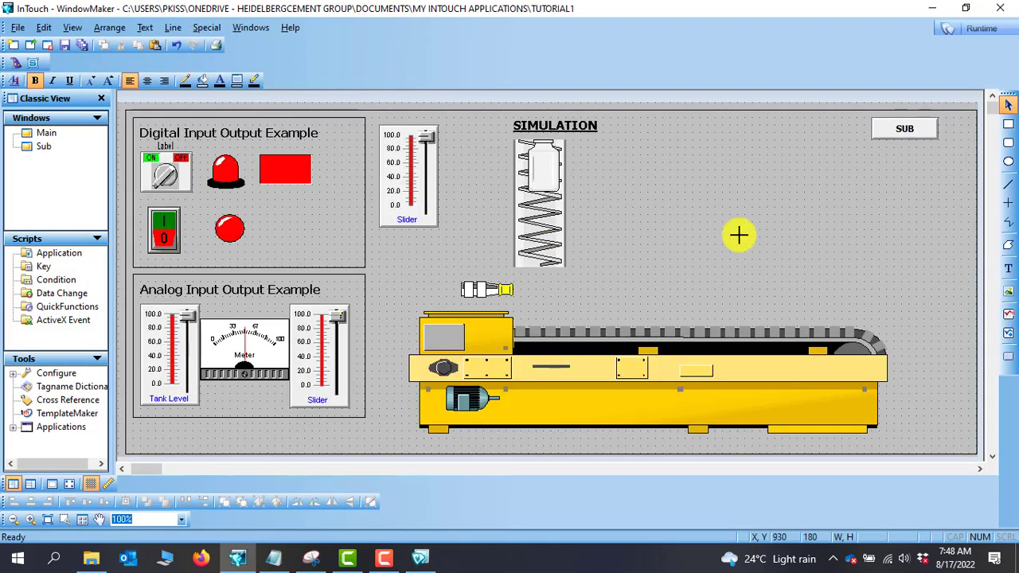
pyautogui.click(705, 218)
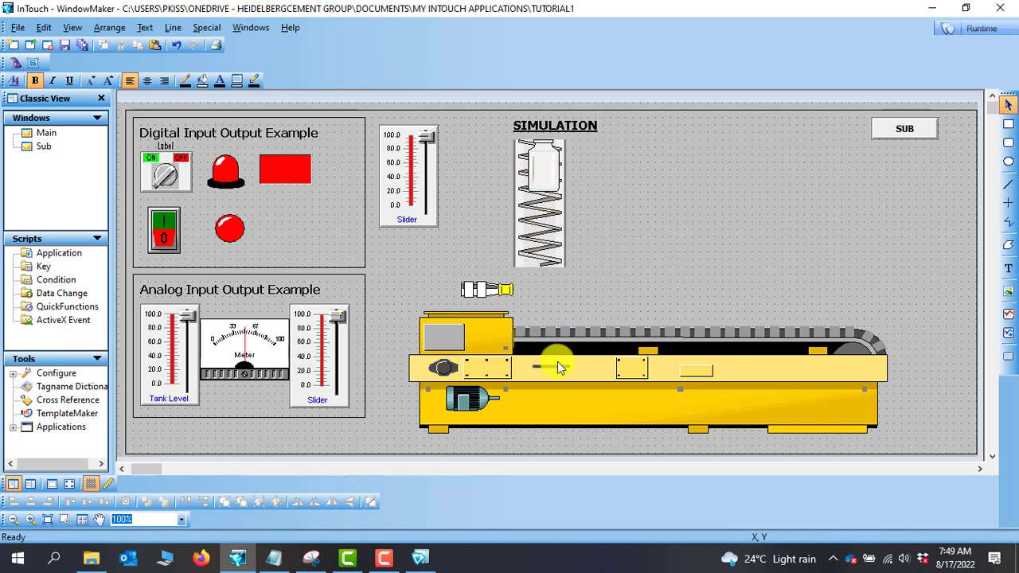
pyautogui.doubleClick(546, 174)
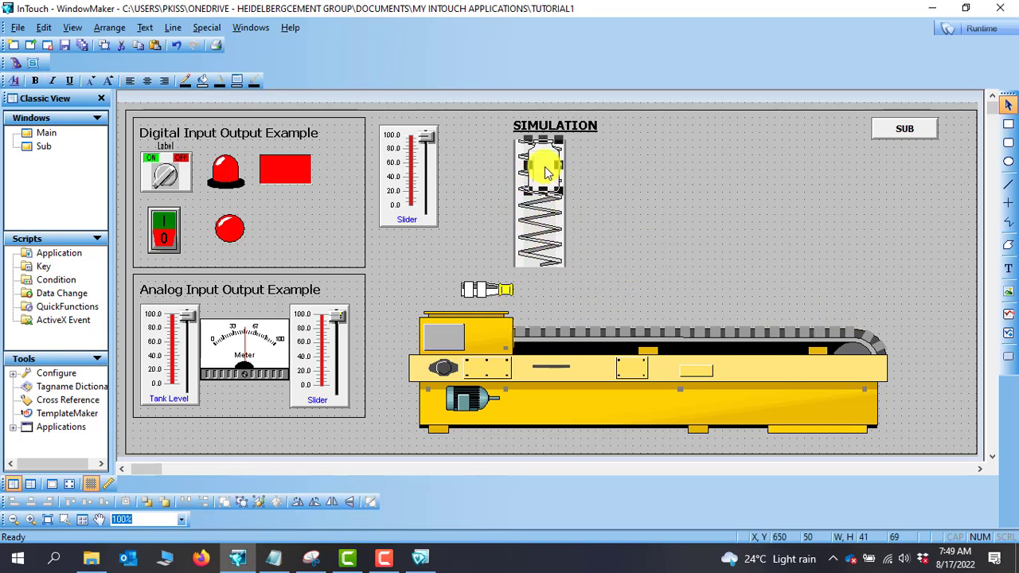
pyautogui.click(649, 120)
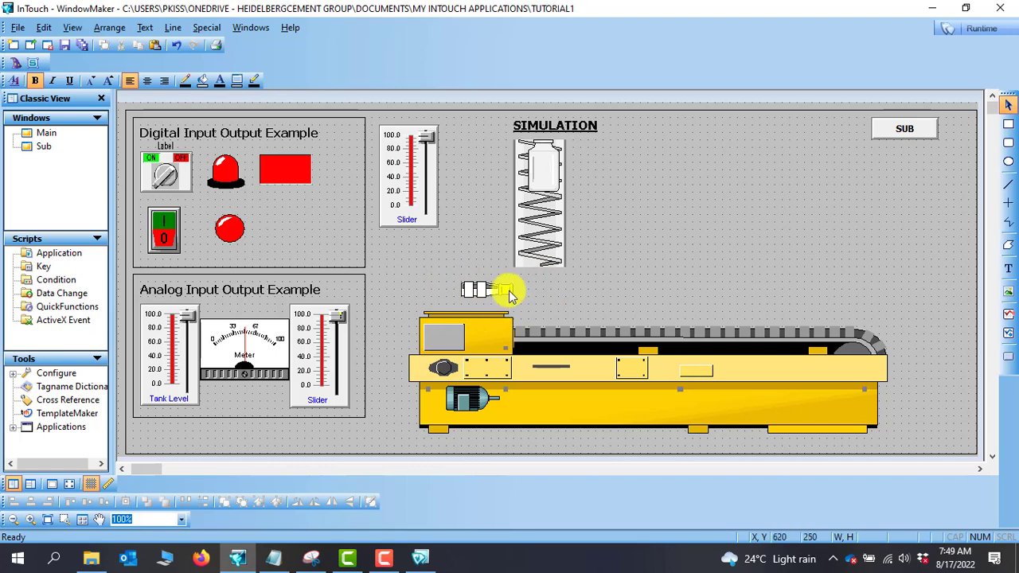
pyautogui.doubleClick(540, 177)
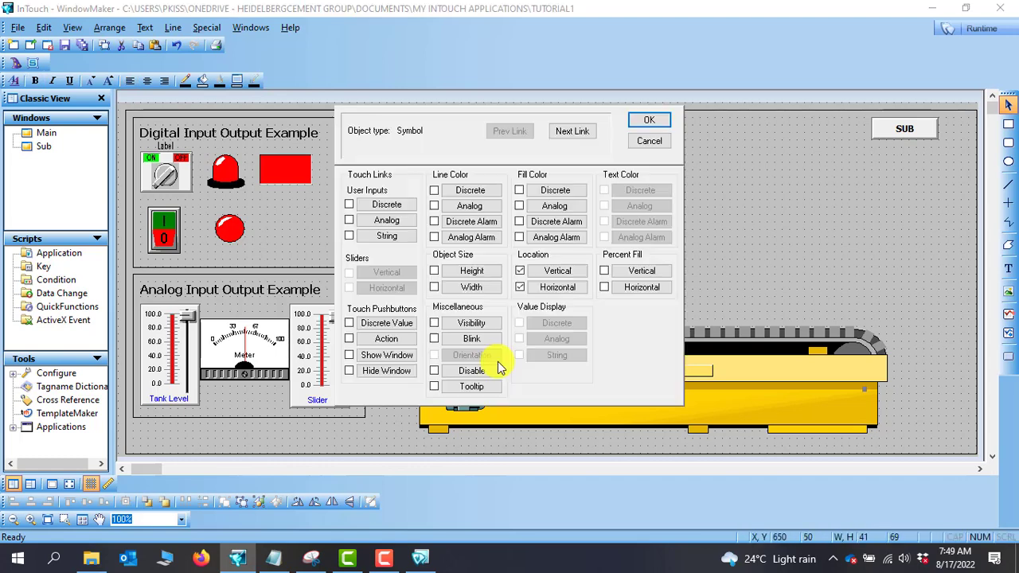
pyautogui.click(661, 146)
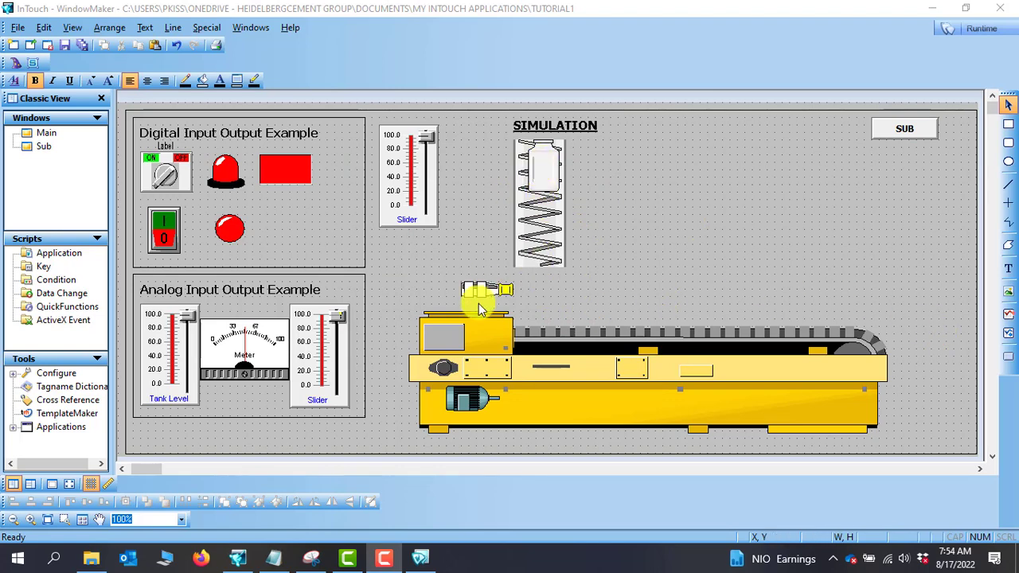
# - Check the settings of the jar's vertical location link and close its dialogs
pyautogui.doubleClick(546, 177)
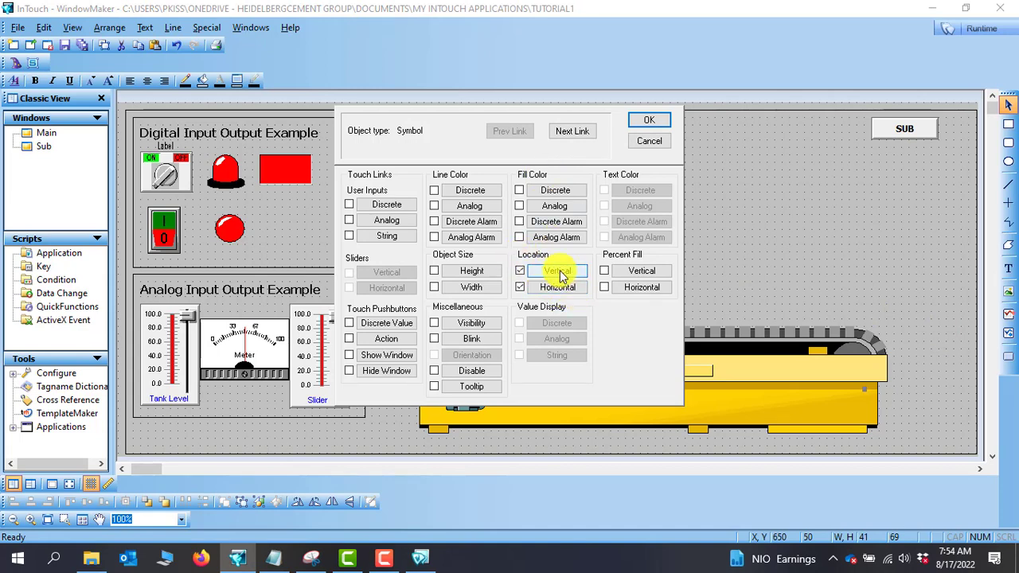
pyautogui.click(559, 273)
pyautogui.press('Return')
pyautogui.press('Return')
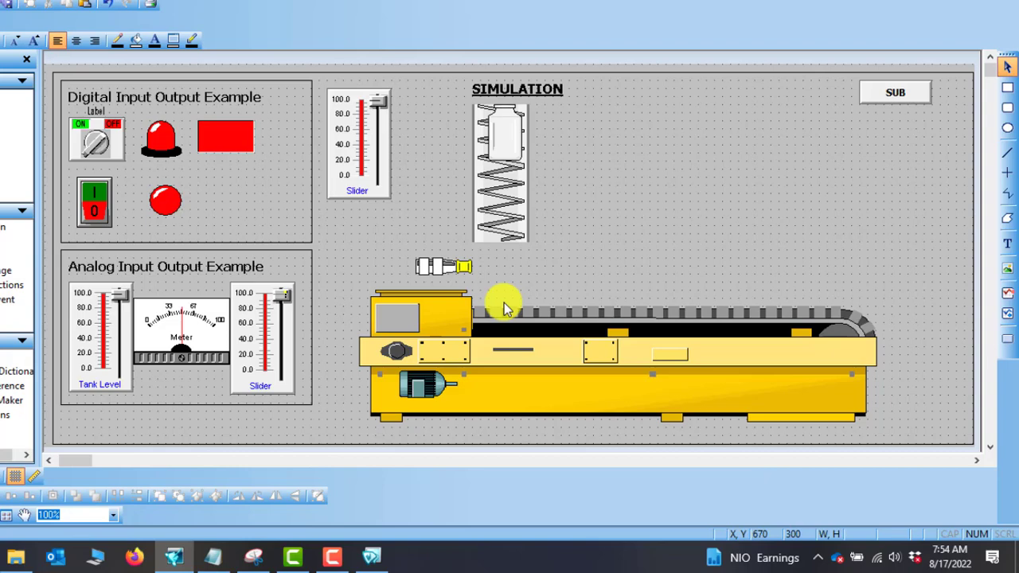
# - Set the jar's vertical location link to value 0 at top and 40 at bottom, with 180 downward movement, and confirm its links
pyautogui.click(511, 130)
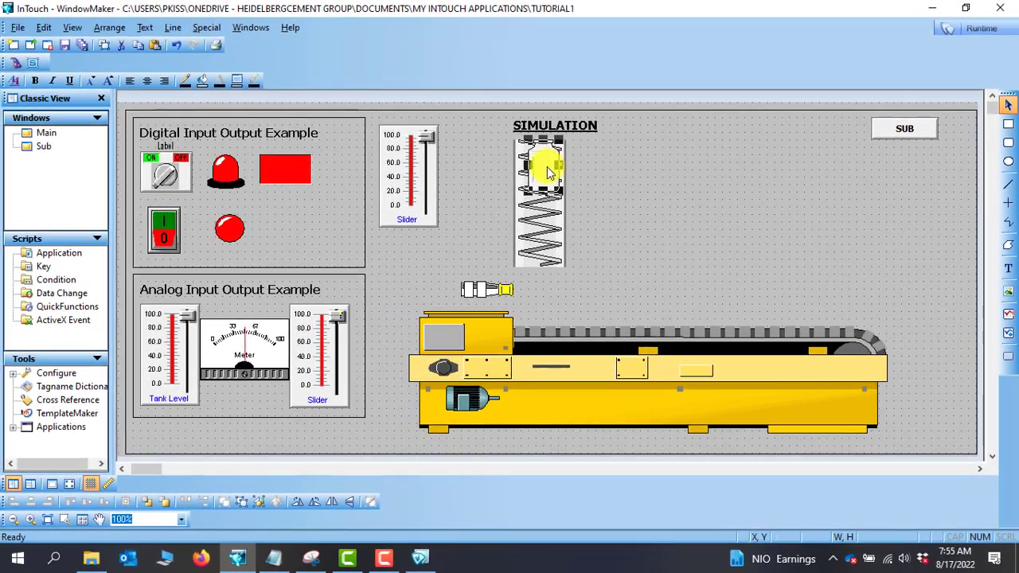
pyautogui.doubleClick(551, 166)
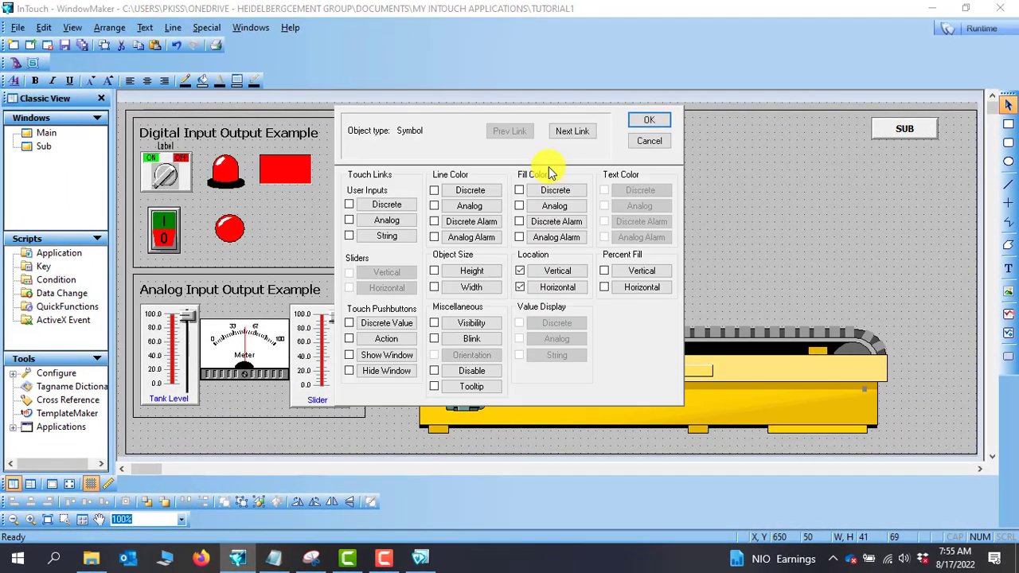
pyautogui.click(557, 272)
pyautogui.click(437, 258)
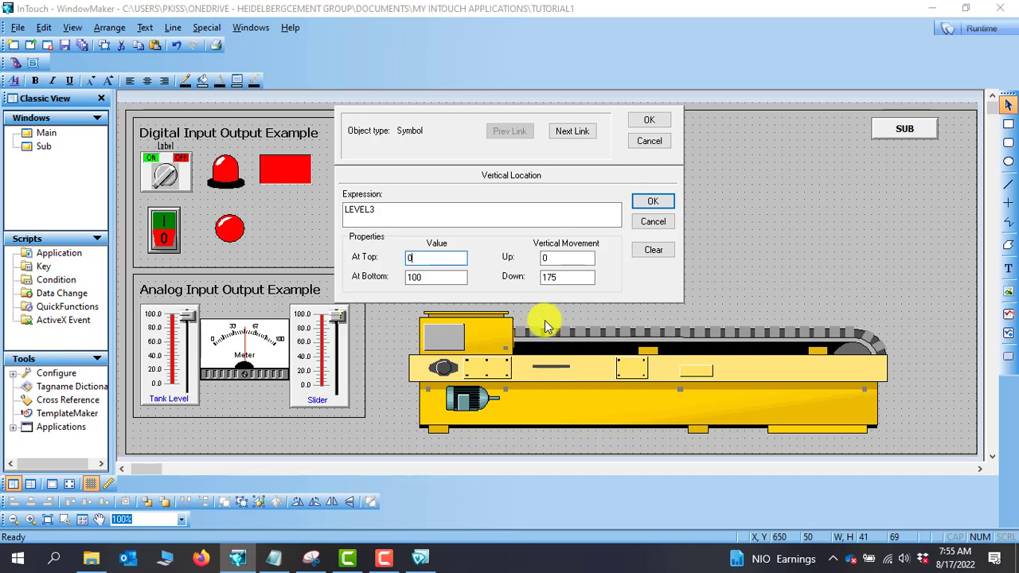
pyautogui.doubleClick(427, 274)
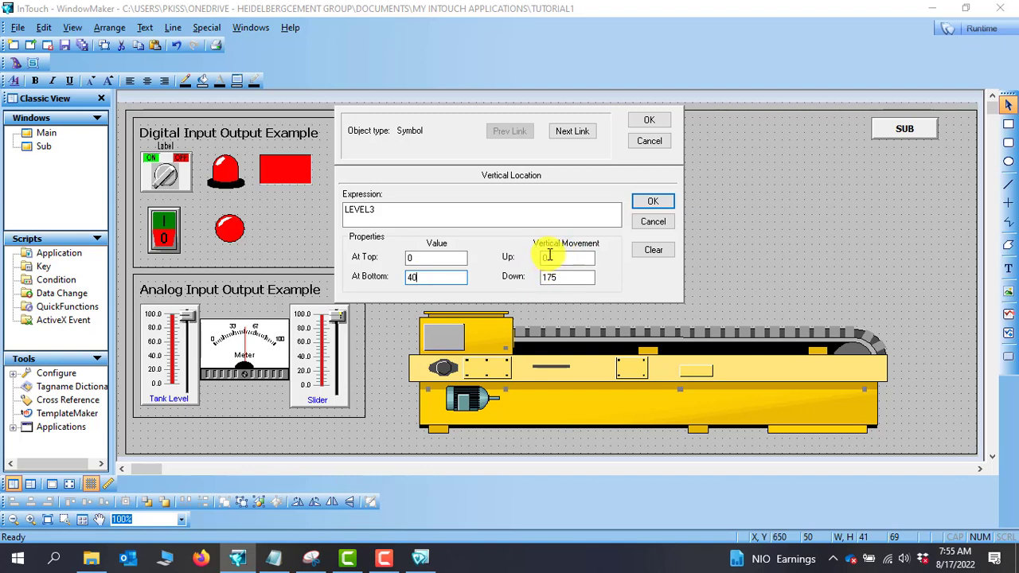
pyautogui.doubleClick(564, 275)
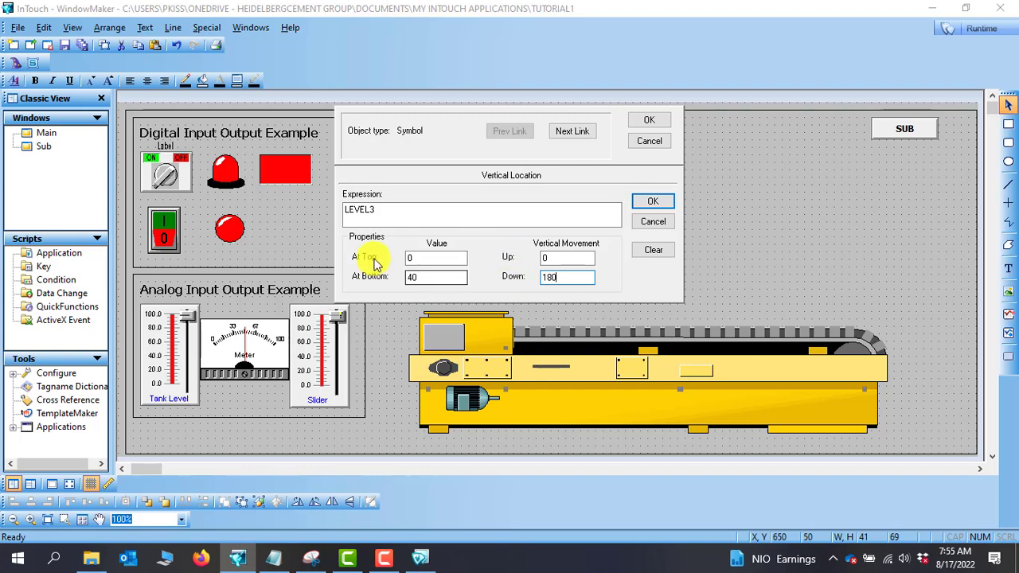
pyautogui.click(653, 202)
pyautogui.click(651, 120)
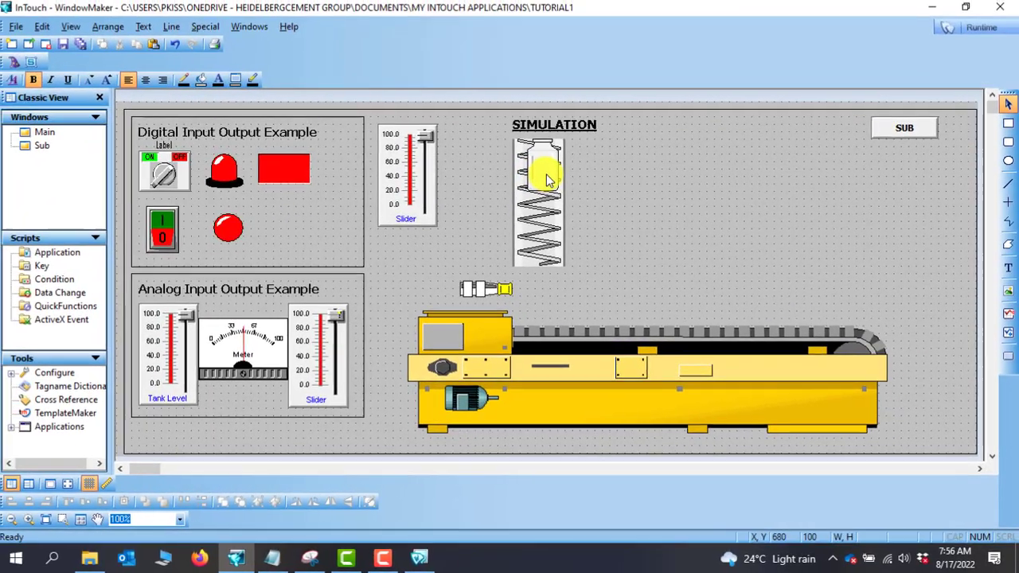
# - Set the jar's horizontal location link to value 41 at the left end and 430 movement to the right, and confirm its links
pyautogui.doubleClick(504, 145)
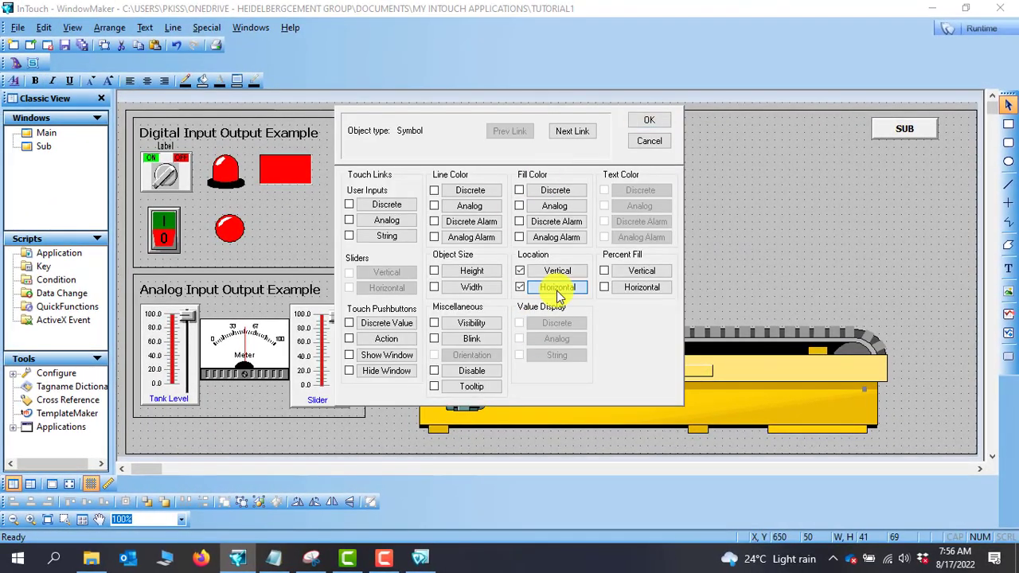
pyautogui.click(579, 289)
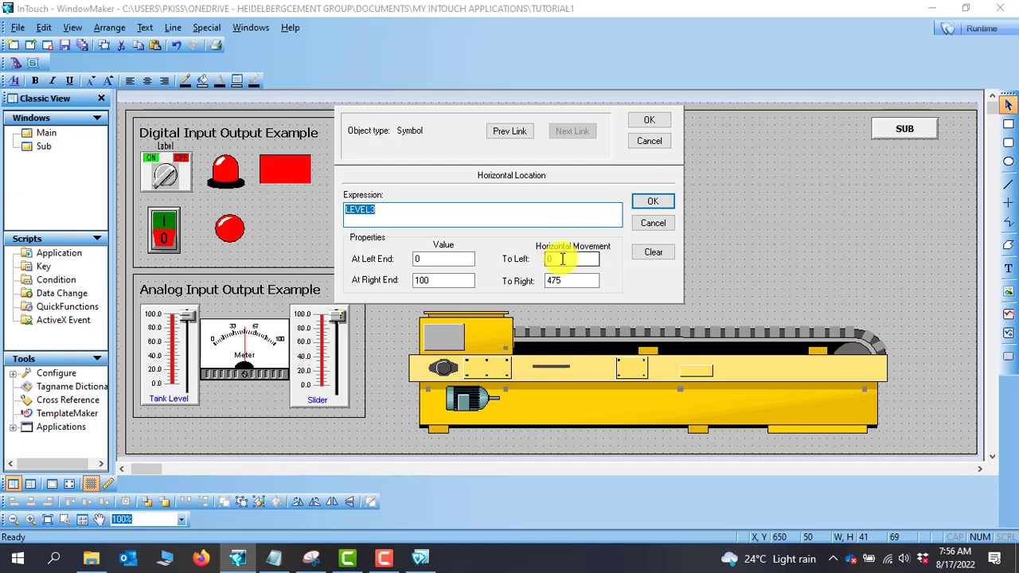
pyautogui.doubleClick(581, 280)
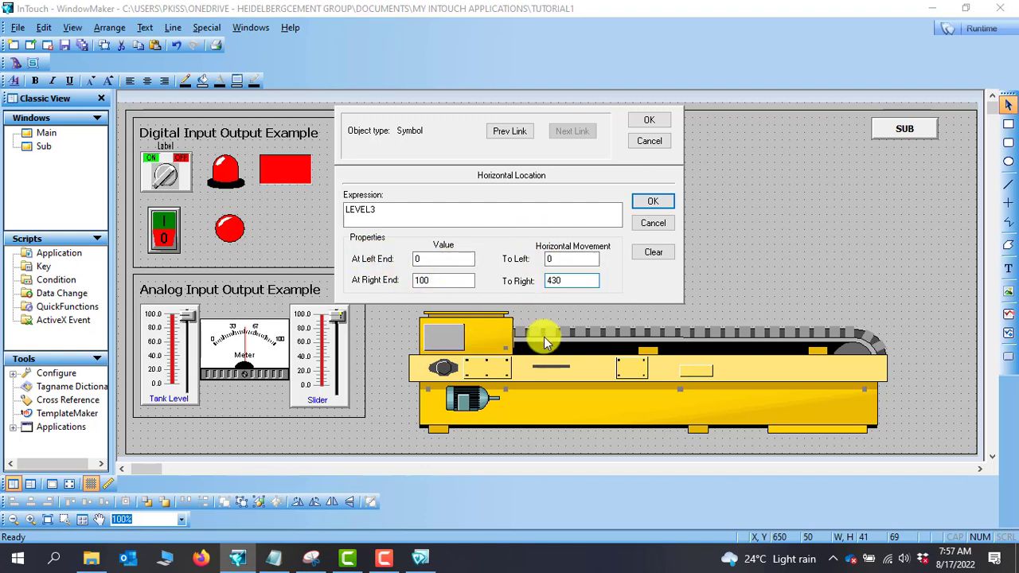
pyautogui.doubleClick(427, 258)
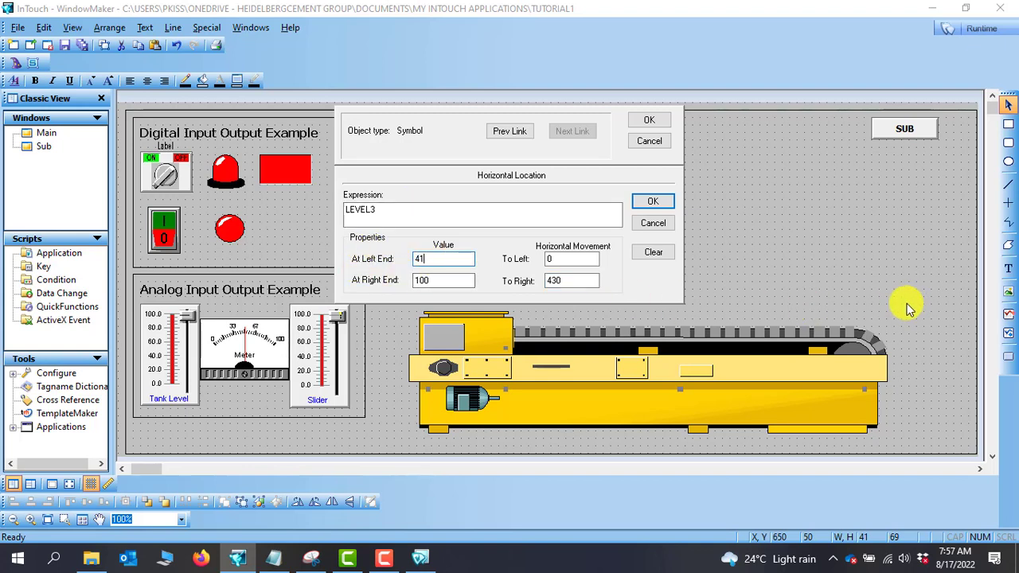
pyautogui.doubleClick(426, 280)
pyautogui.click(654, 203)
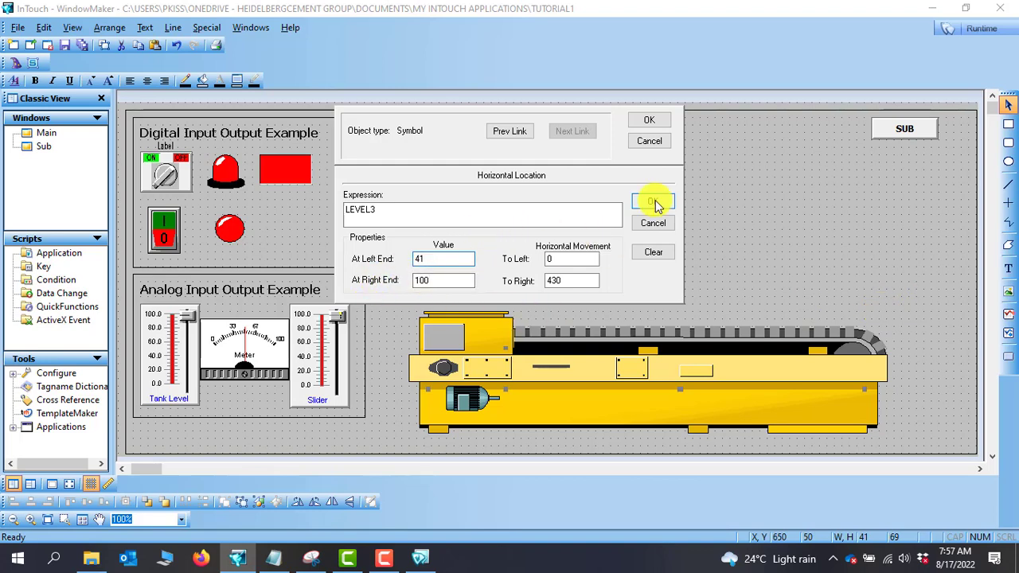
pyautogui.click(649, 119)
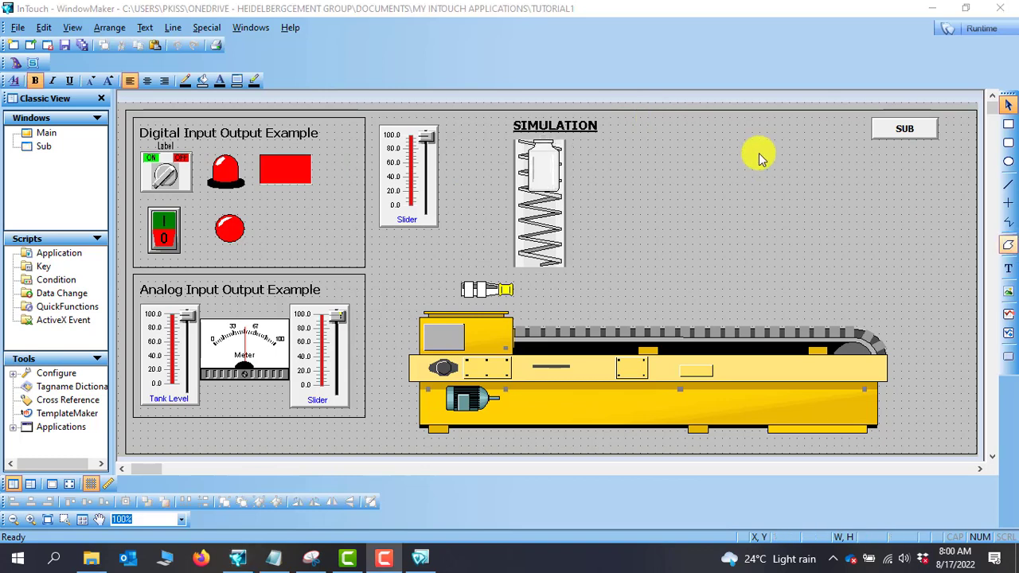
# - Test the jar's movement in WindowViewer with the slider beside the simulation, and return to WindowMaker
pyautogui.click(951, 28)
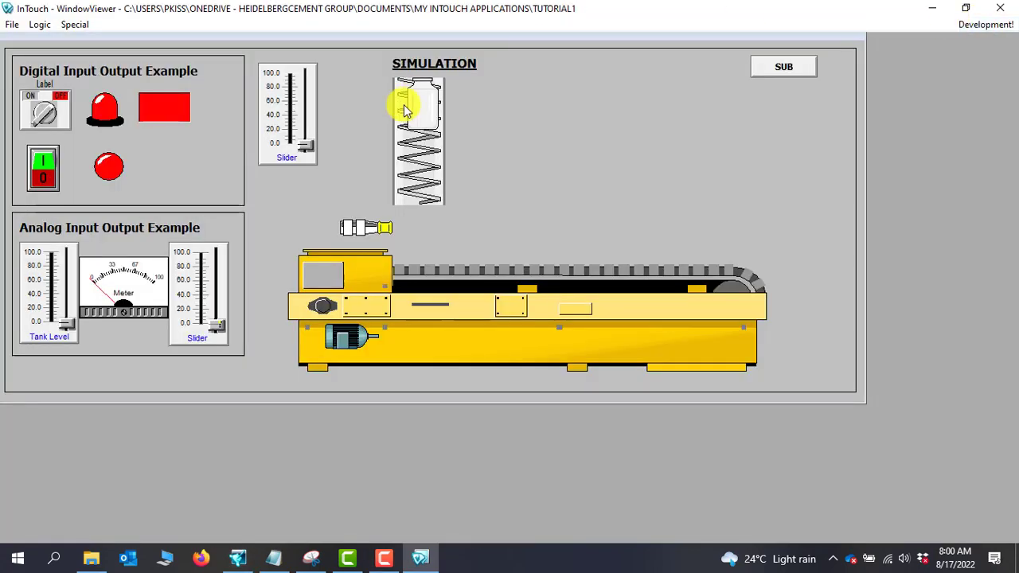
pyautogui.moveTo(306, 146); pyautogui.dragTo(315, 169)
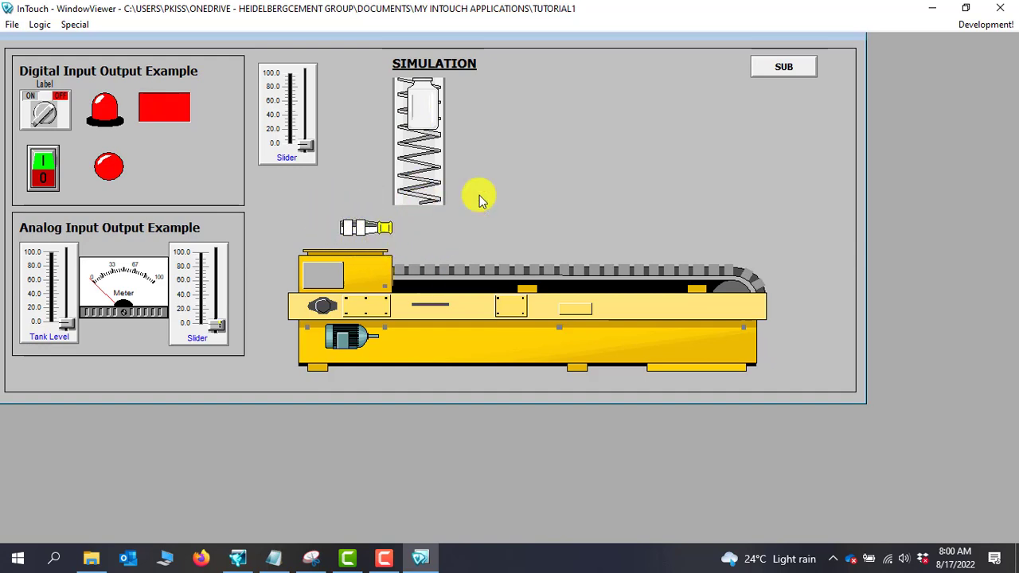
pyautogui.click(987, 24)
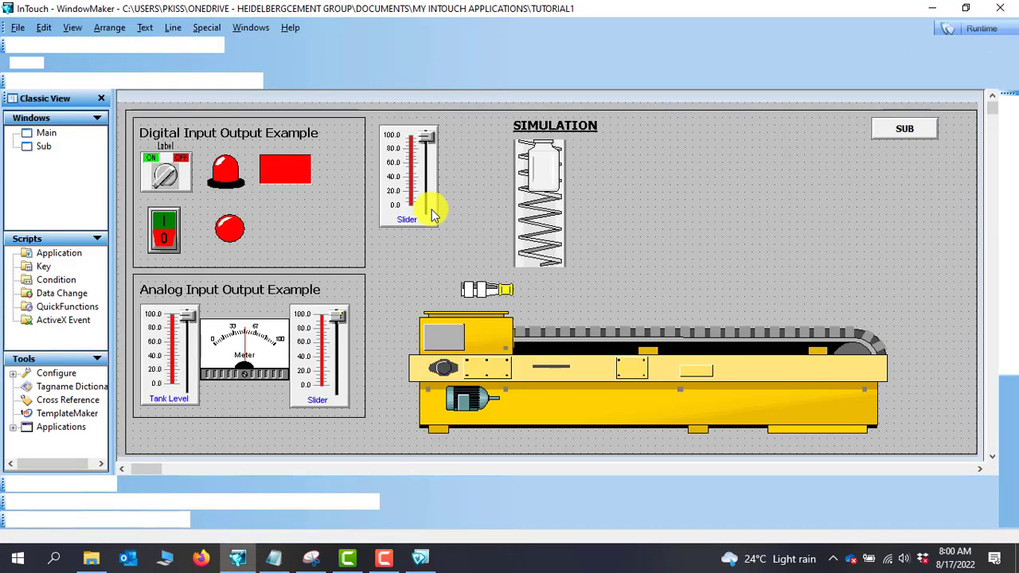
# - Set the sensor symbol above the conveyor to blink when LEVEL3 >40, and confirm its links
pyautogui.doubleClick(474, 293)
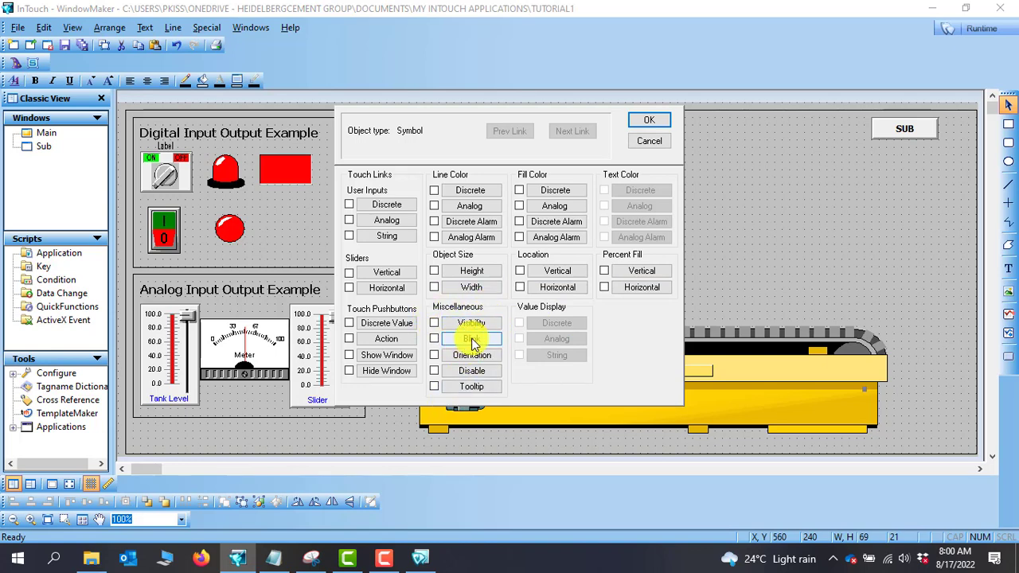
pyautogui.click(471, 341)
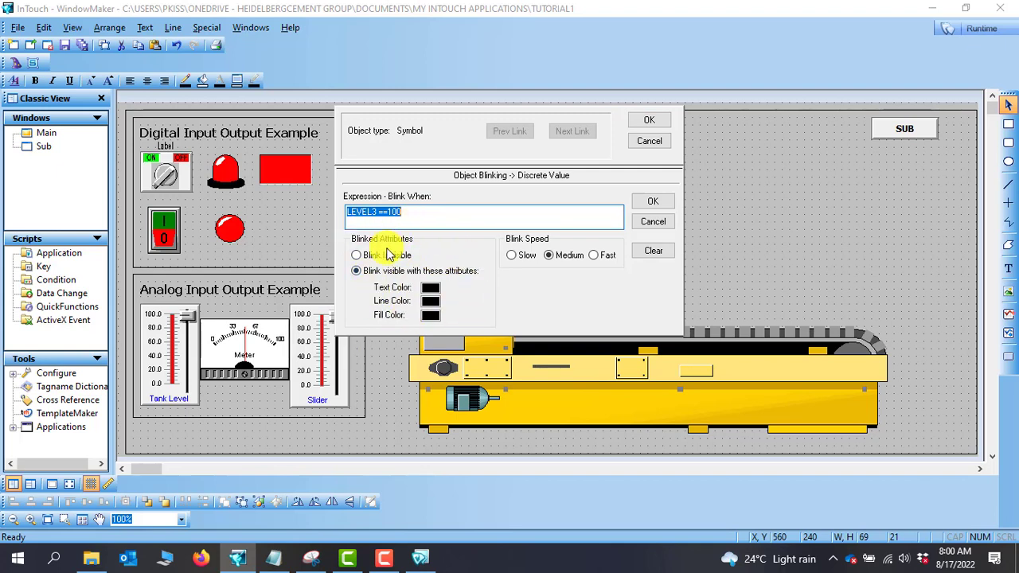
pyautogui.click(446, 215)
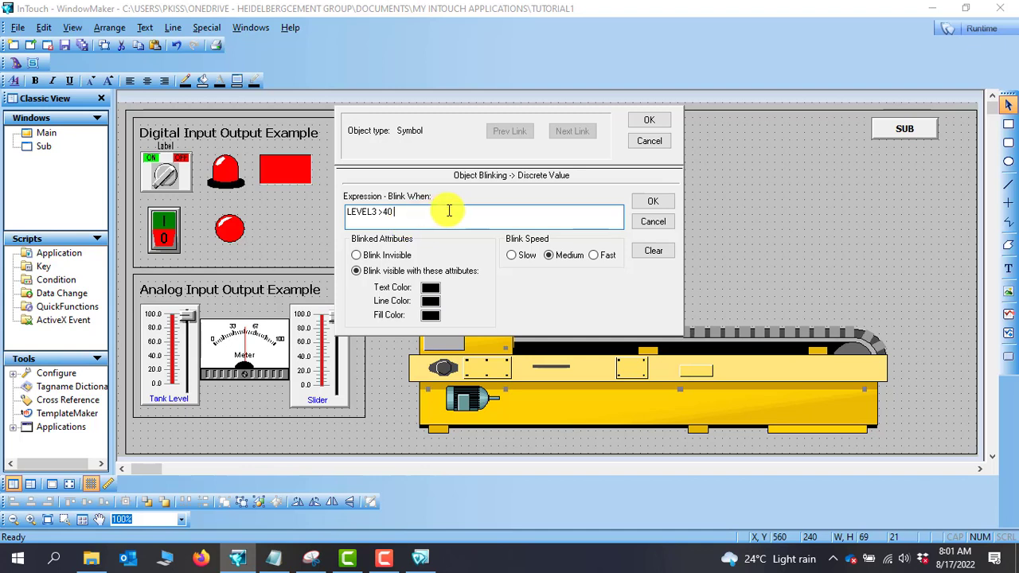
pyautogui.click(650, 121)
# - Test the sensor's blinking in WindowViewer by moving the slider to about 40, and return to WindowMaker
pyautogui.click(980, 32)
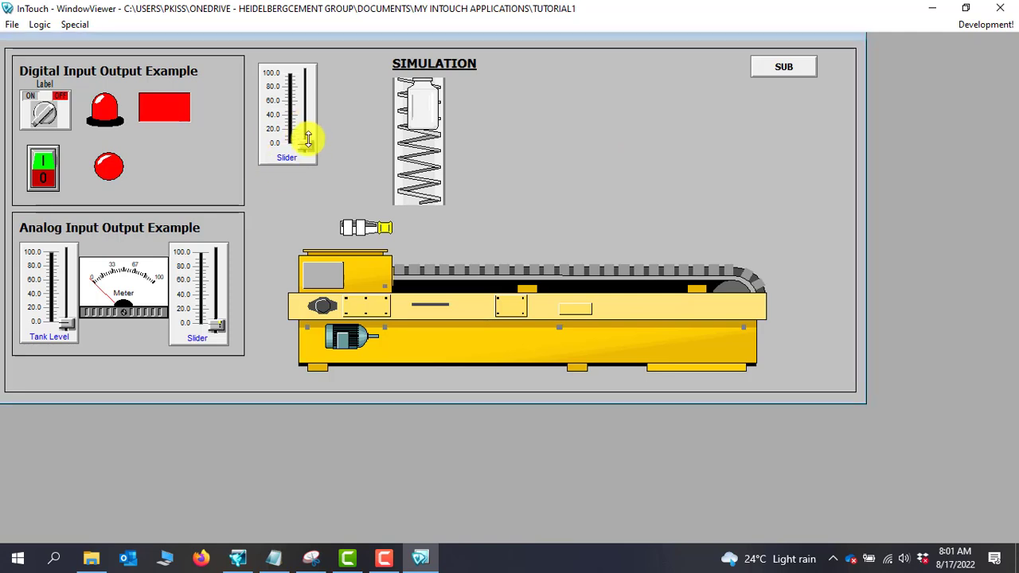
pyautogui.moveTo(307, 136); pyautogui.dragTo(303, 111)
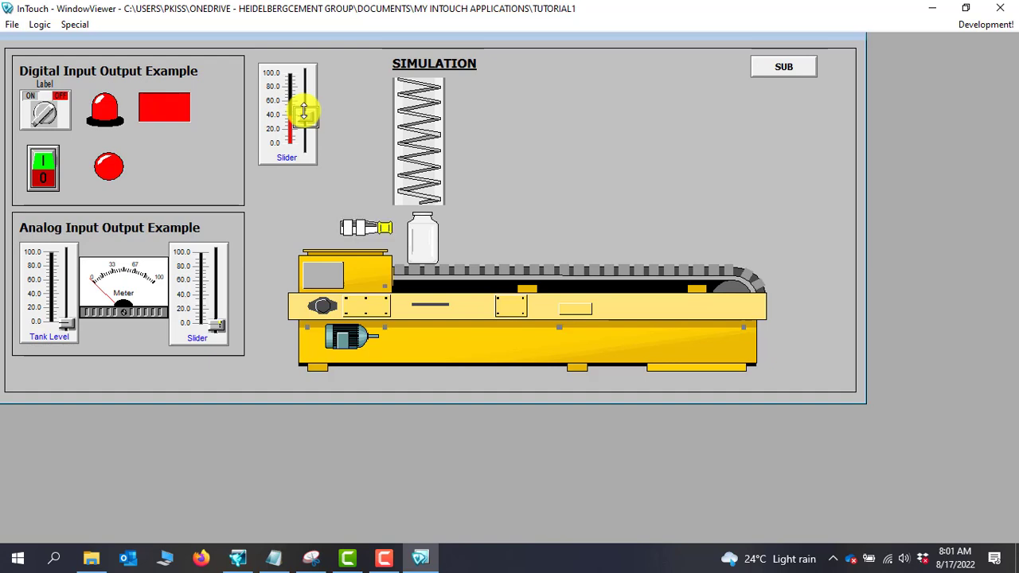
pyautogui.moveTo(303, 114)
pyautogui.mouseDown()
pyautogui.moveTo(302, 57)
pyautogui.moveTo(299, 113)
pyautogui.mouseUp()
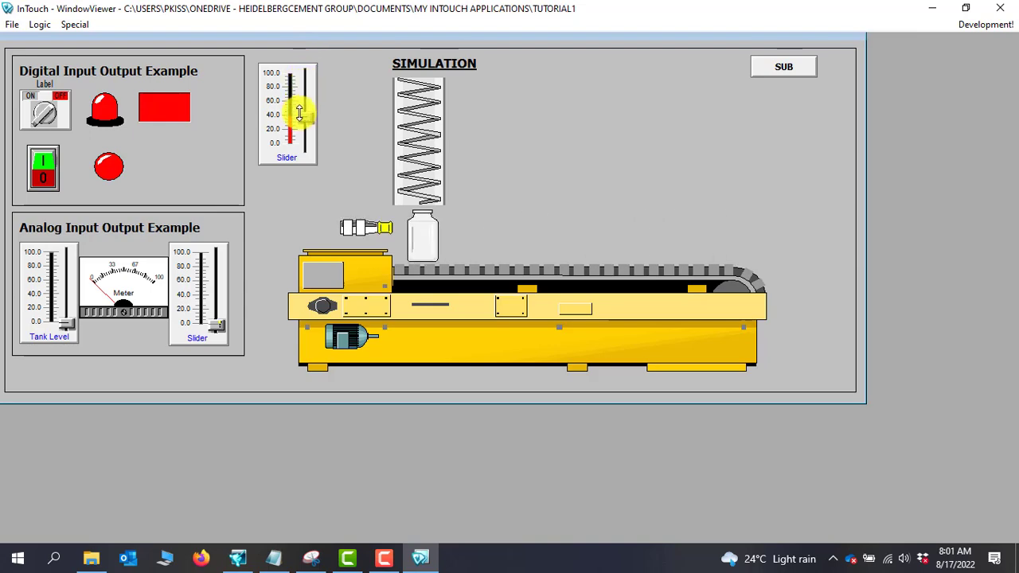
pyautogui.click(985, 24)
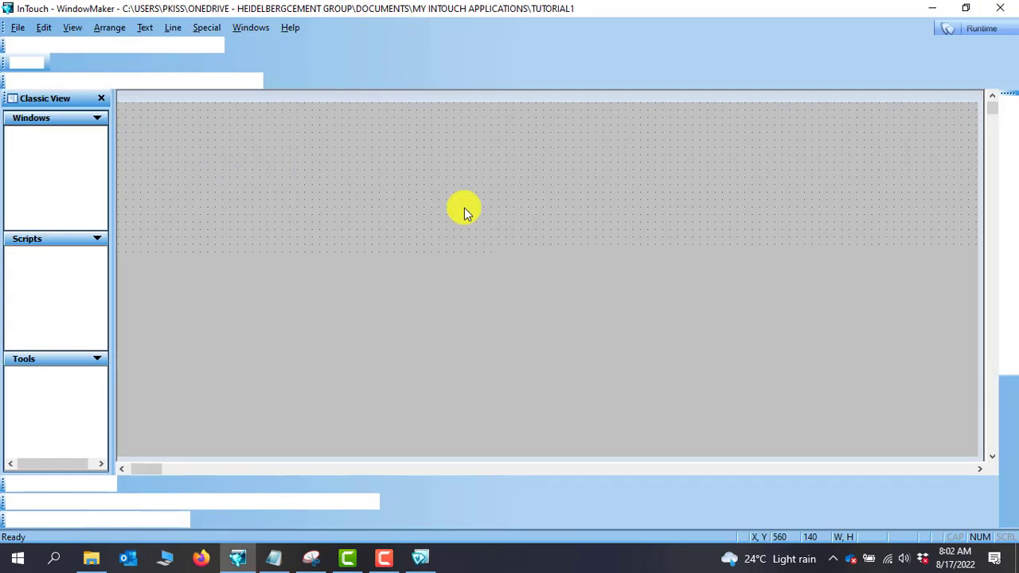
# - Extend the sensor's blink expression to LEVEL3 >40 & LEVEL3 < 45 and confirm the blink link
pyautogui.doubleClick(483, 288)
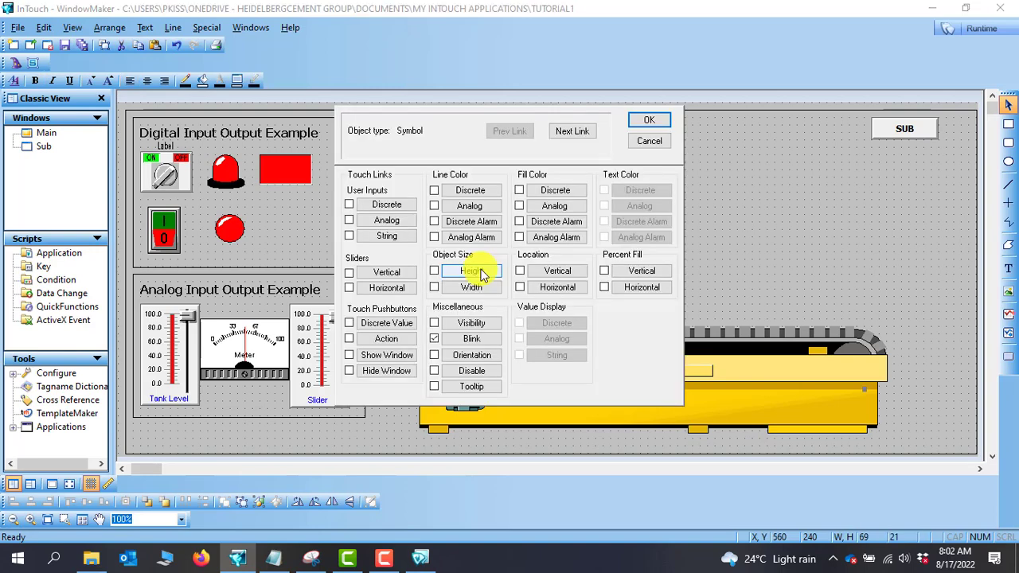
pyautogui.click(474, 339)
pyautogui.click(415, 217)
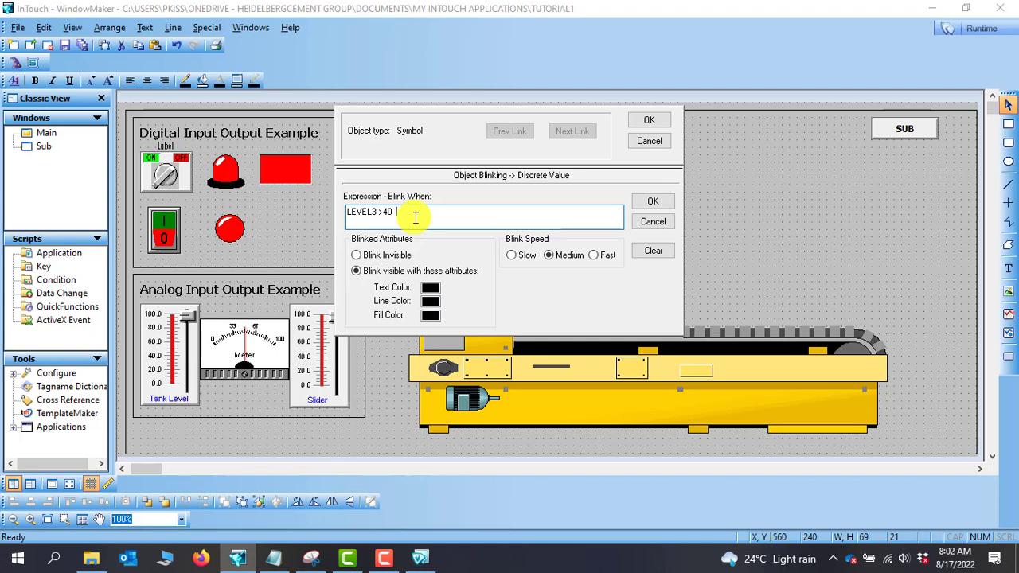
pyautogui.write('&')
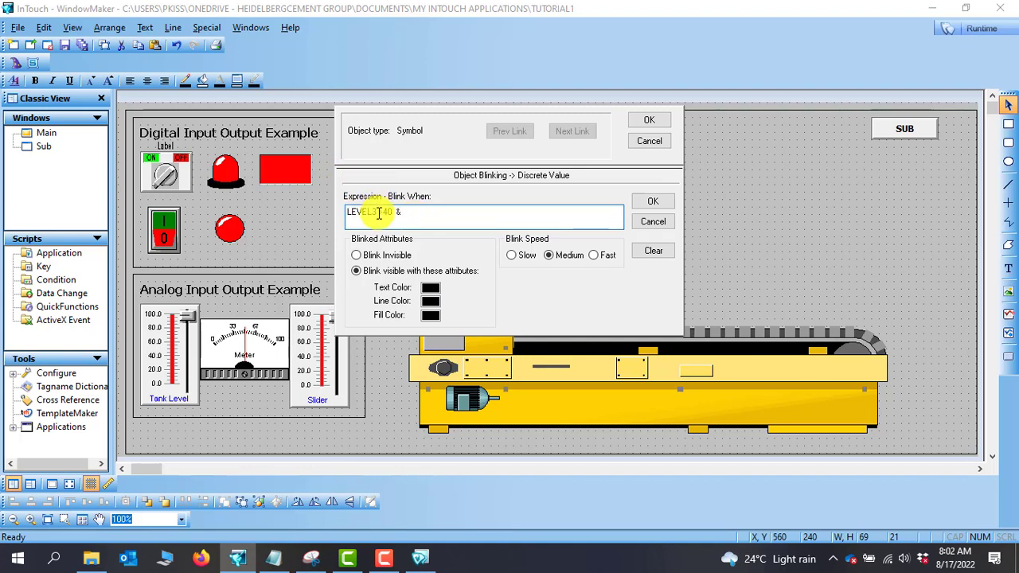
pyautogui.doubleClick(360, 211)
pyautogui.hotkey('ctrl', 'c')
pyautogui.click(504, 218)
pyautogui.hotkey('ctrl', 'v')
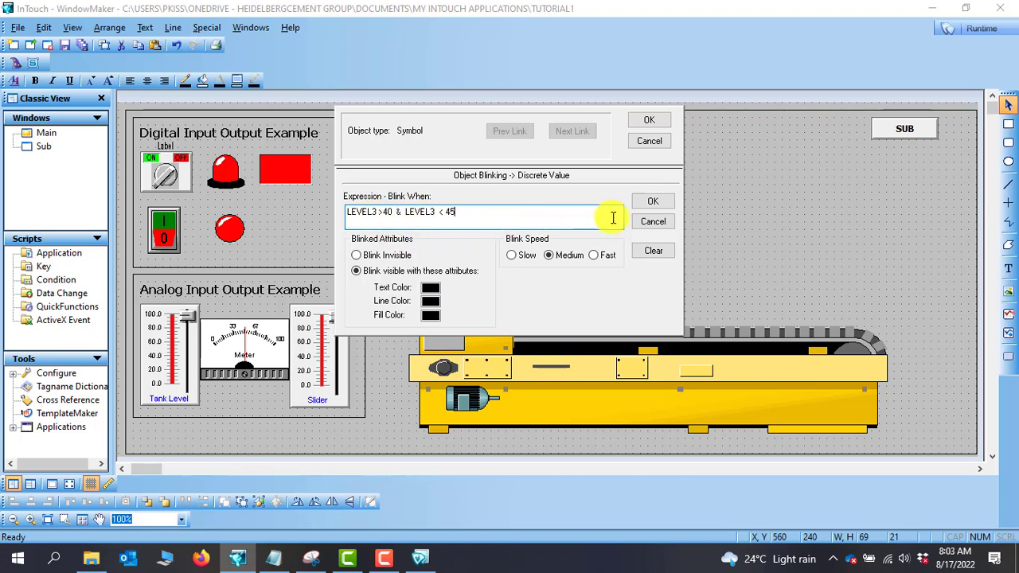
pyautogui.click(652, 203)
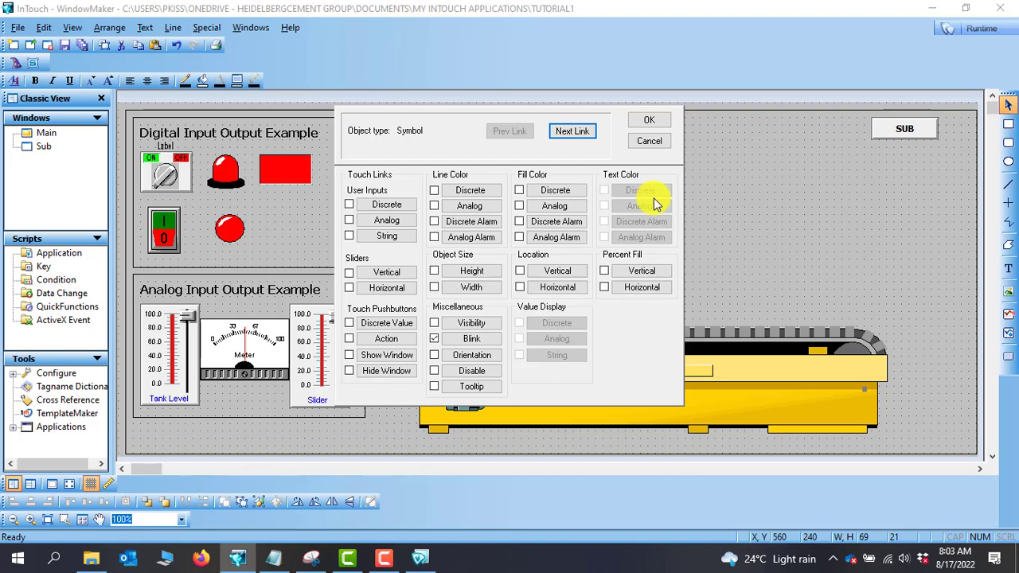
# - Accept the sensor's links, test its blinking in WindowViewer by moving the slider to about 45 and up to 100, and return to WindowMaker
pyautogui.click(651, 123)
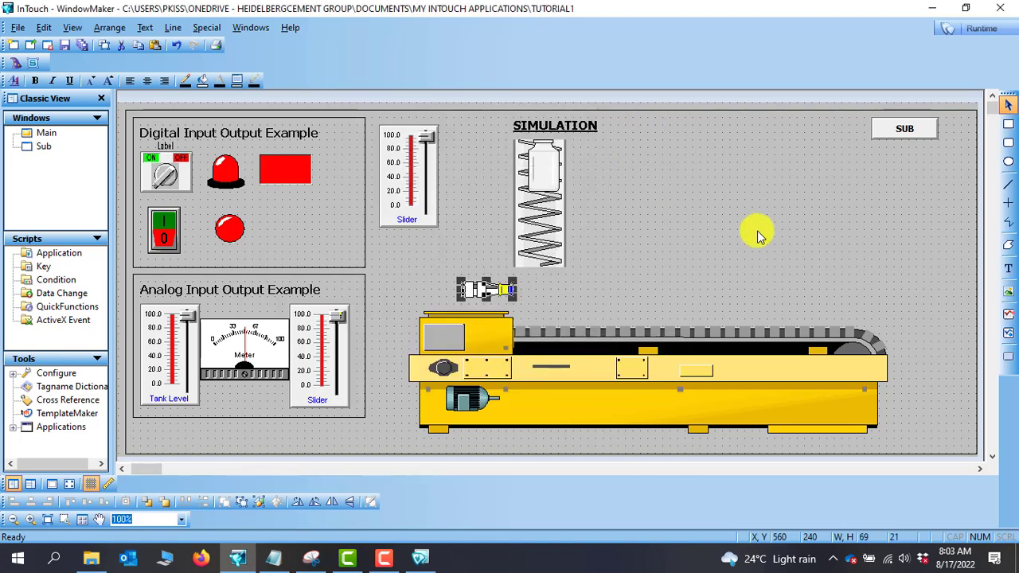
pyautogui.click(989, 32)
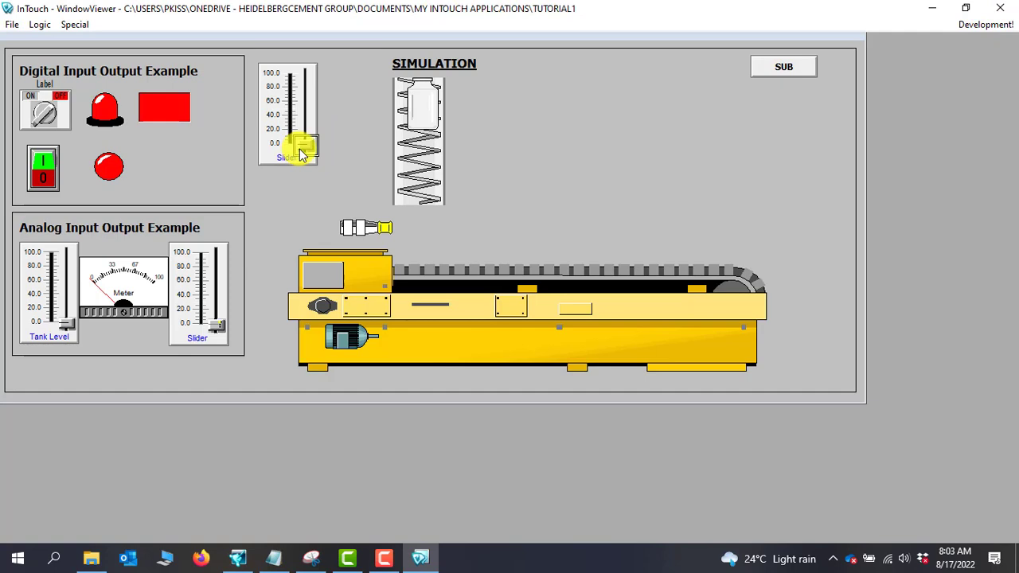
pyautogui.moveTo(302, 151); pyautogui.dragTo(303, 113)
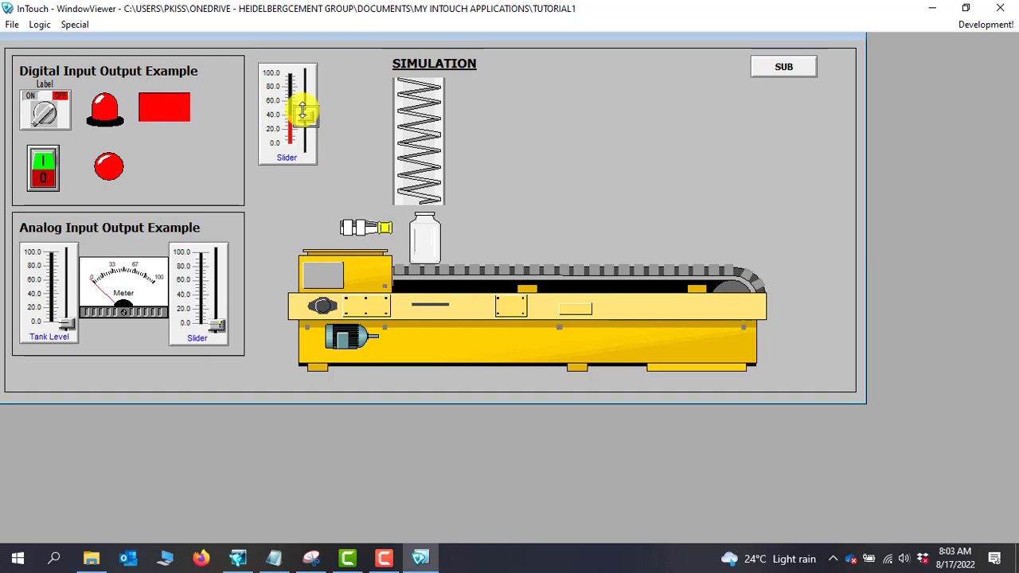
pyautogui.moveTo(306, 109); pyautogui.dragTo(307, 72)
pyautogui.hotkey('alt', 'Tab')
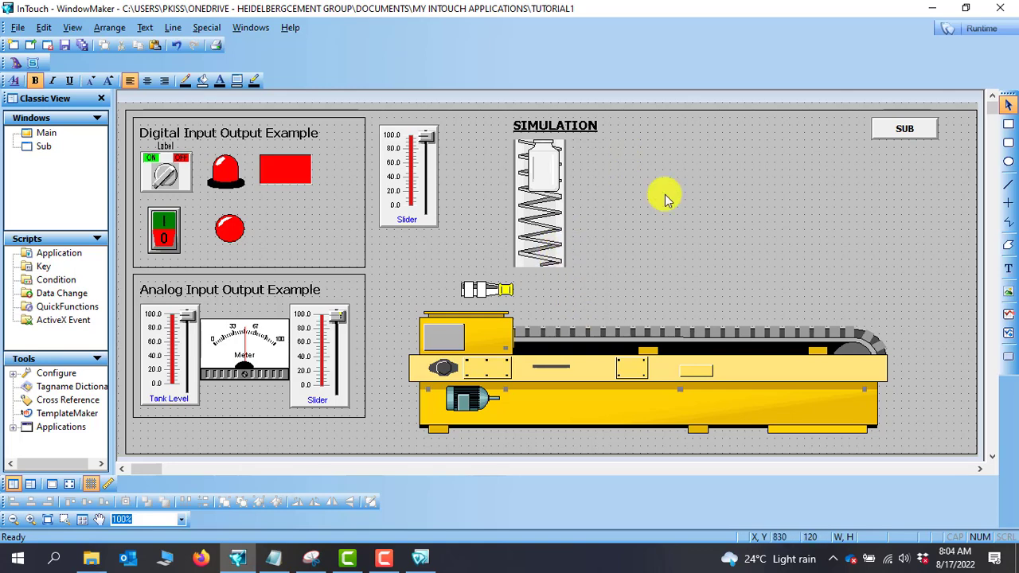
# - Check the tagname of the ON/OFF selector switch, and set the conveyor's motor symbol to blink on the expression SW2
pyautogui.doubleClick(167, 180)
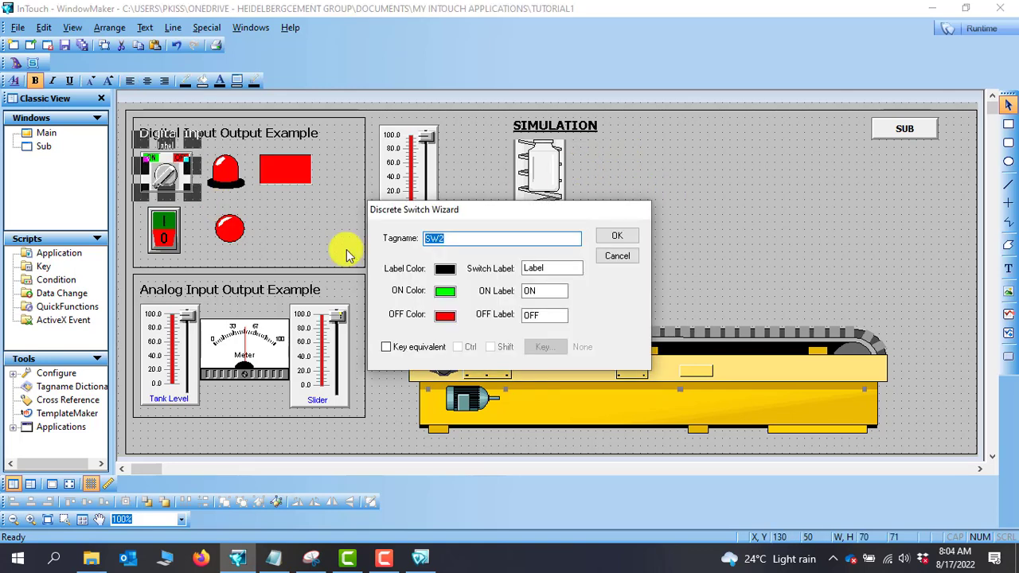
pyautogui.click(618, 255)
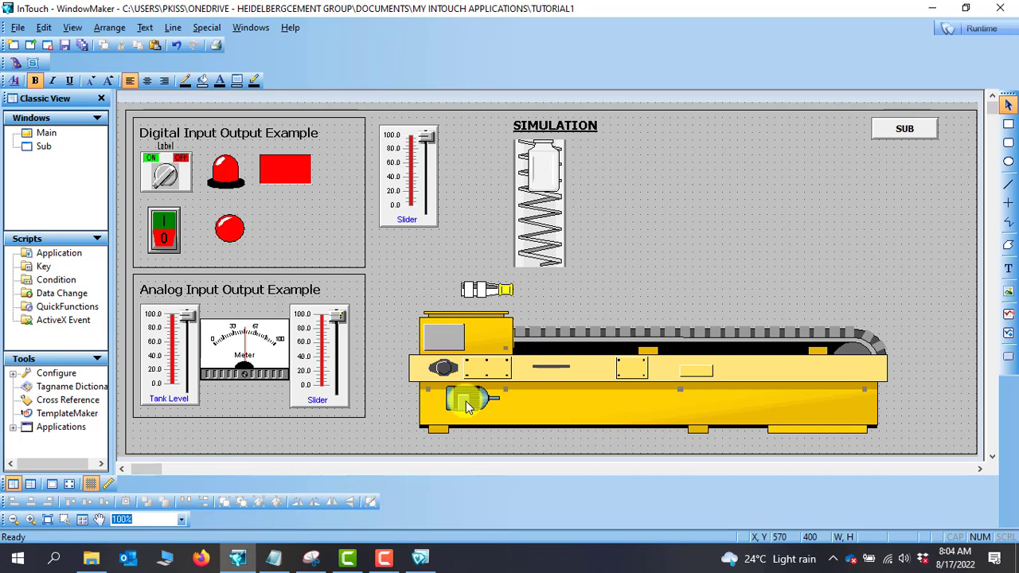
pyautogui.doubleClick(468, 403)
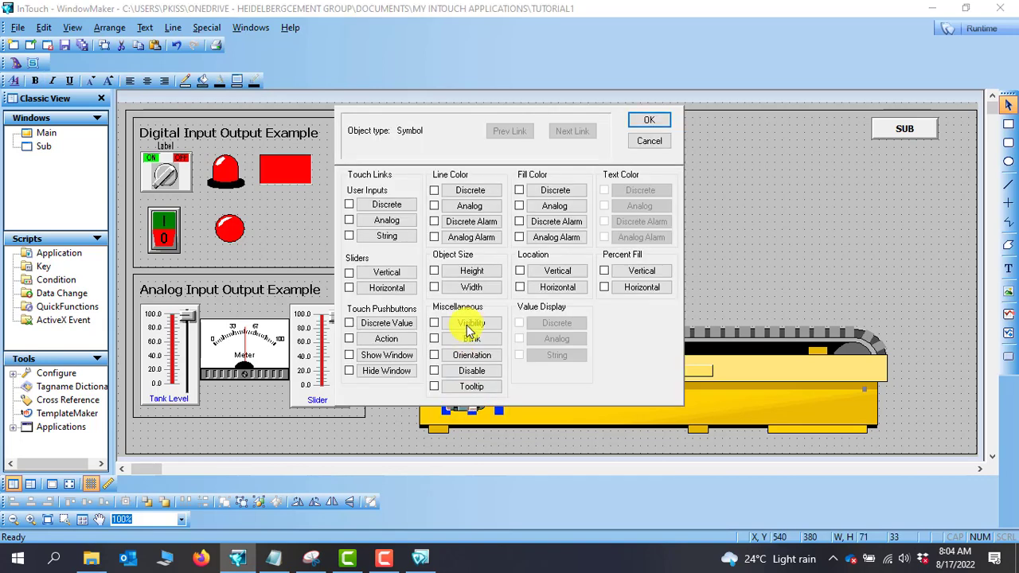
pyautogui.click(470, 340)
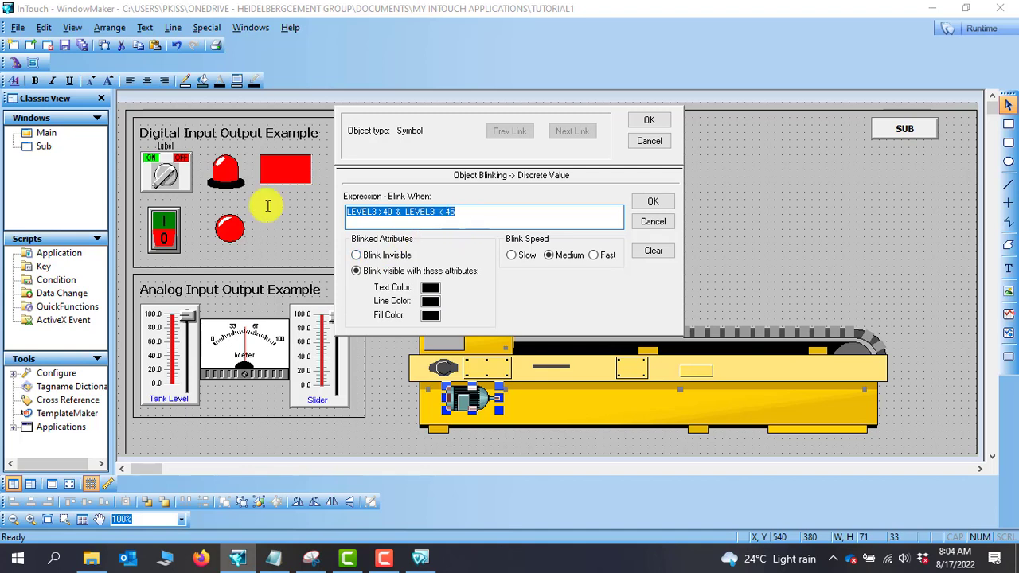
pyautogui.write('SW2')
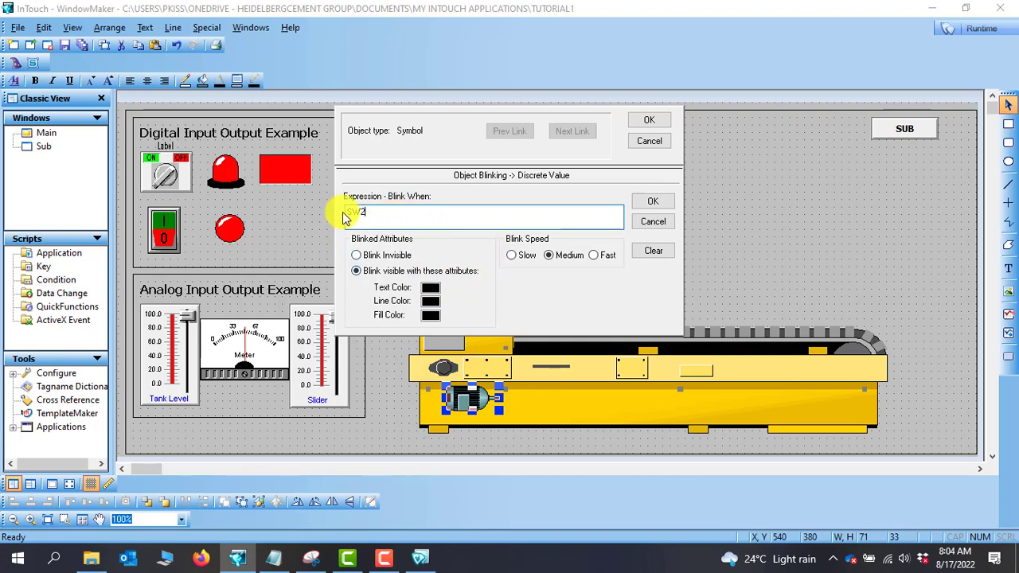
pyautogui.click(649, 119)
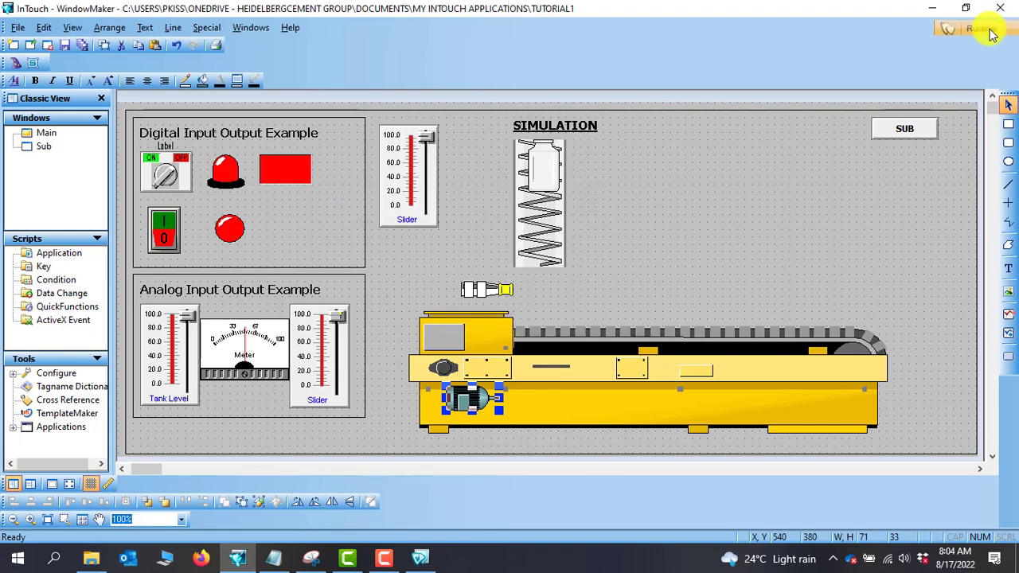
# - Test the motor and sensor blinking in WindowViewer by switching the selector to ON and moving the simulation slider to about 40 and back to 100
pyautogui.click(991, 32)
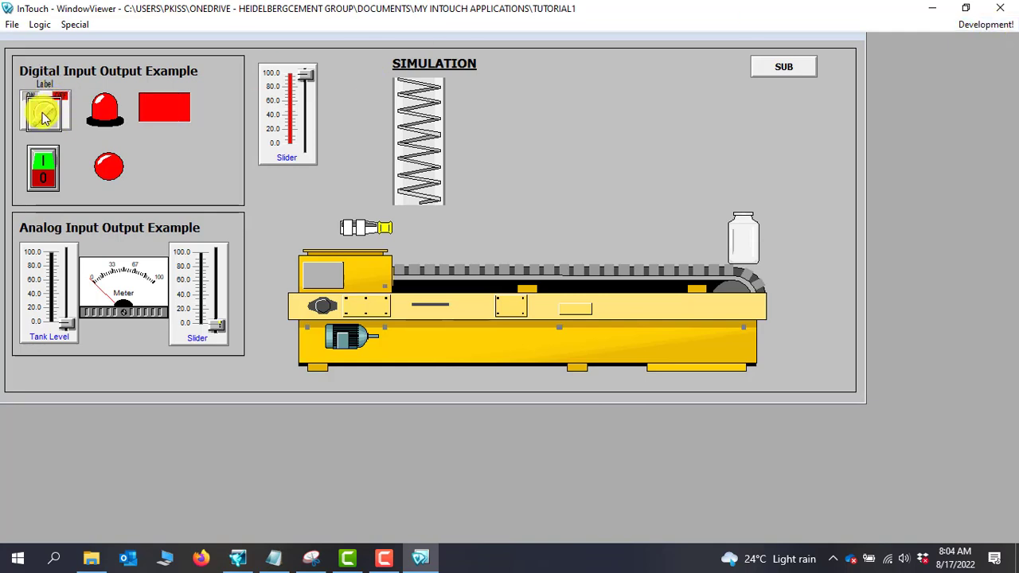
pyautogui.click(44, 117)
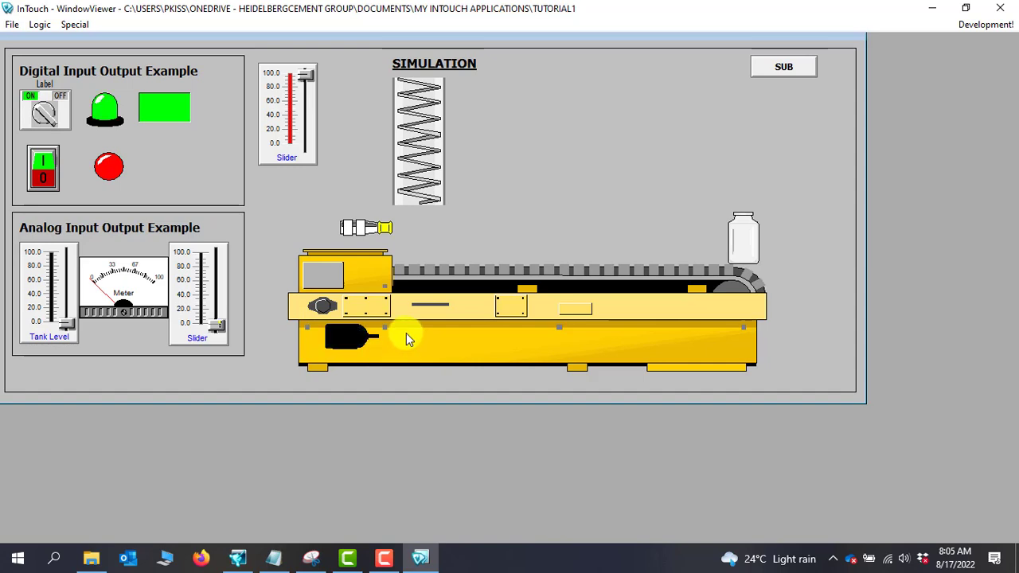
pyautogui.moveTo(305, 74); pyautogui.dragTo(303, 116)
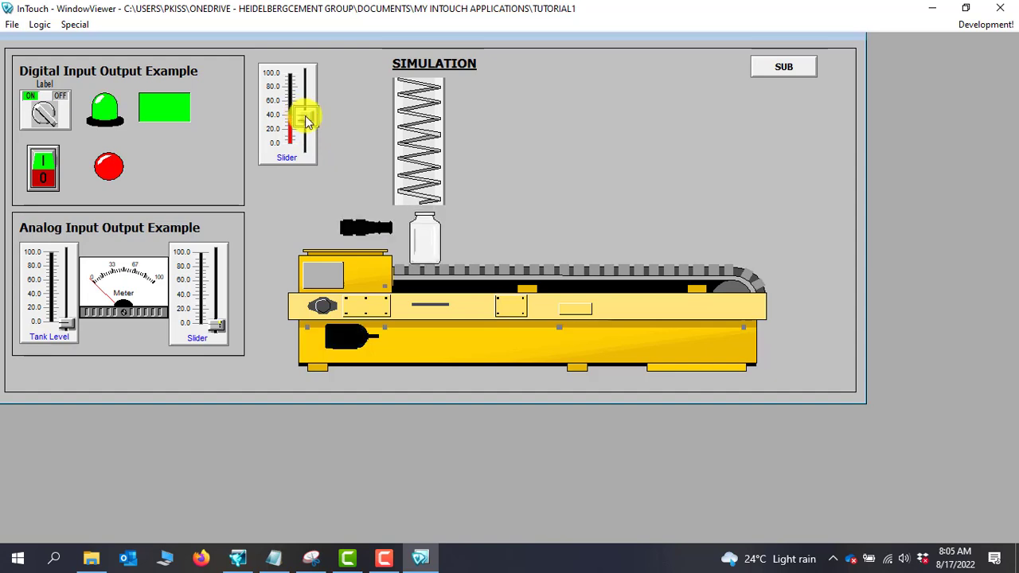
pyautogui.moveTo(305, 120); pyautogui.dragTo(301, 48)
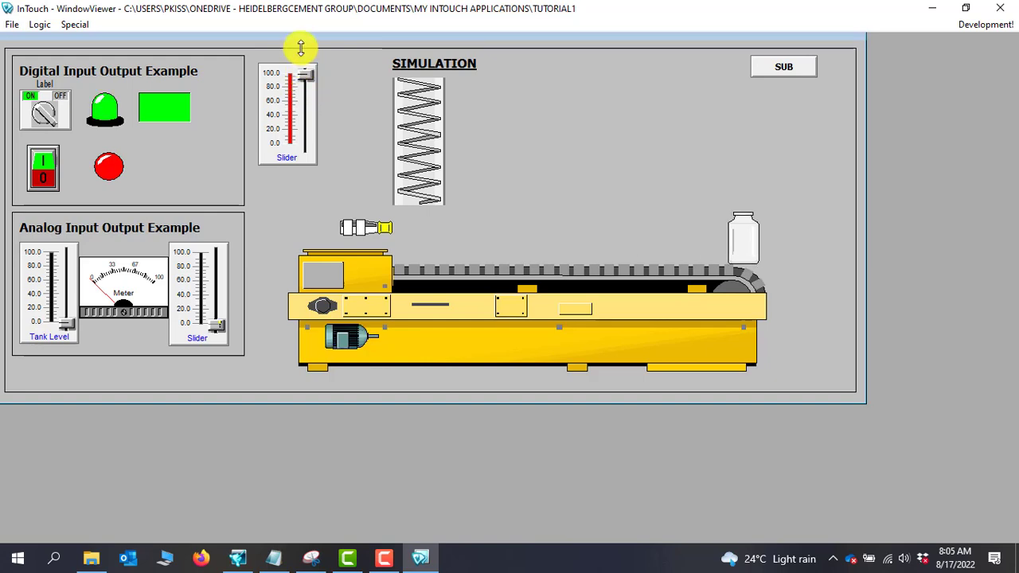